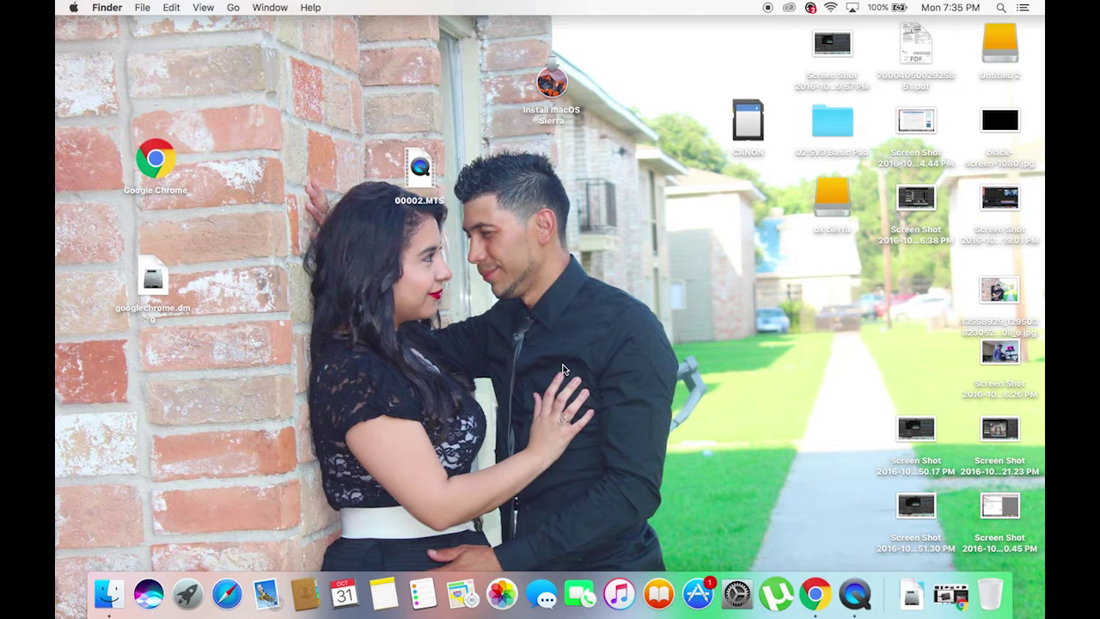
# Dismiss the enlarged drive image preview and minimize the web browser to reveal the desktop.
pyautogui.click(813, 593)
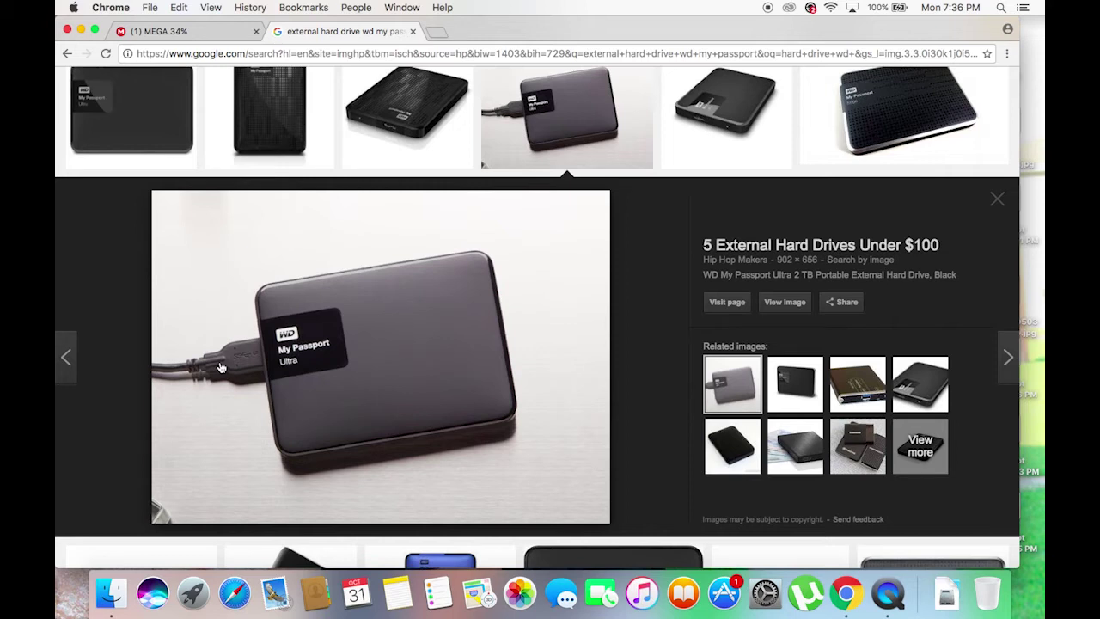
pyautogui.press('Escape')
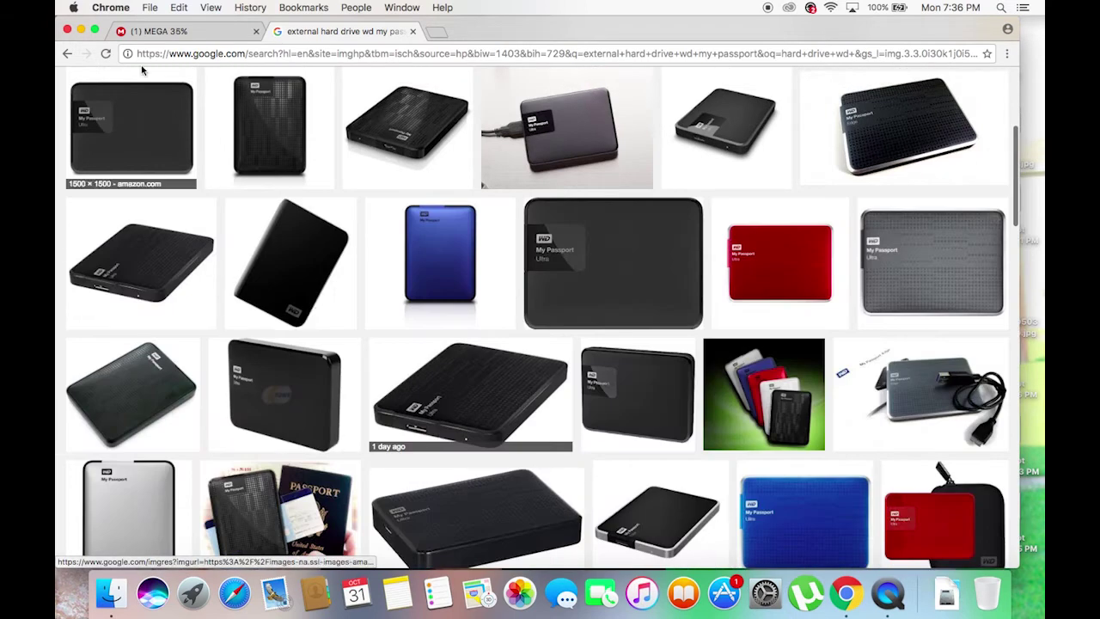
pyautogui.click(80, 30)
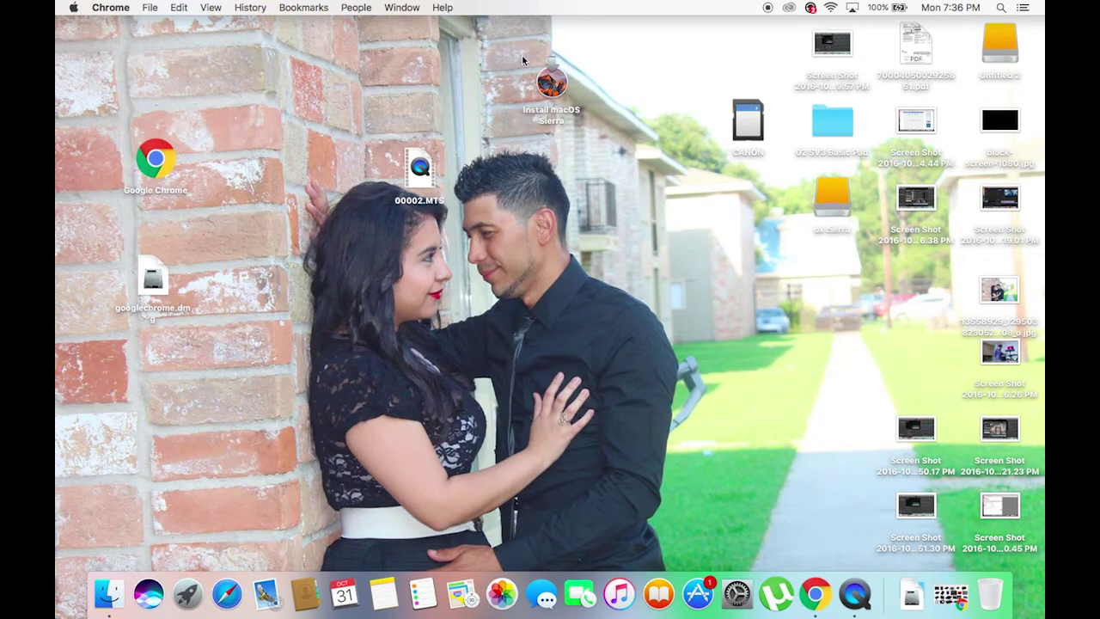
# Open and close System Preferences, then bring up Finder's Go menu.
pyautogui.click(550, 103)
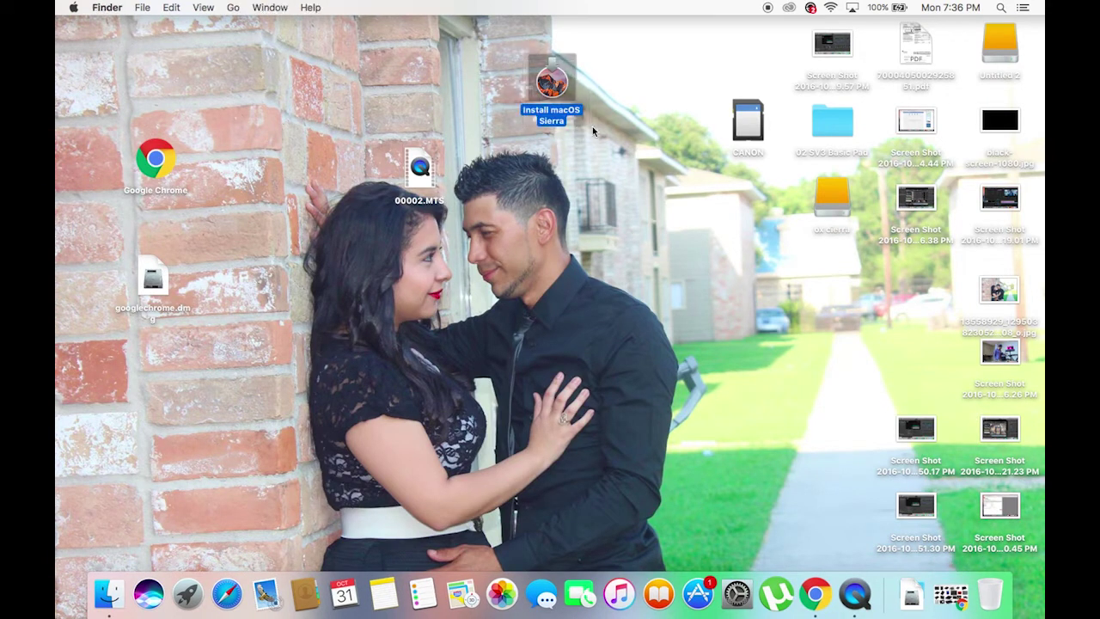
pyautogui.click(569, 167)
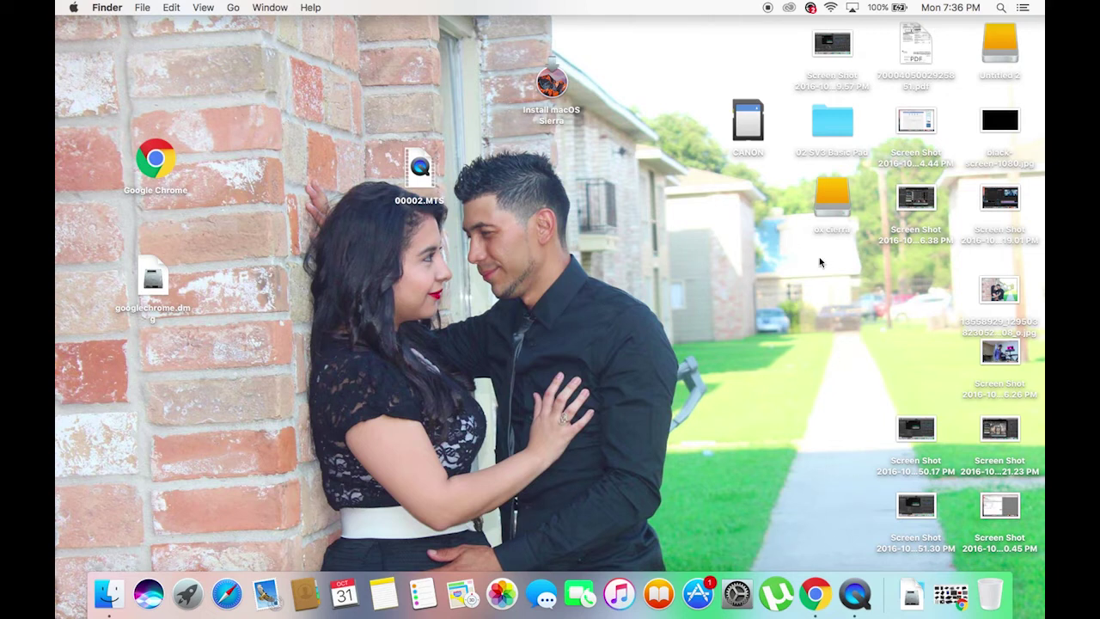
pyautogui.click(737, 593)
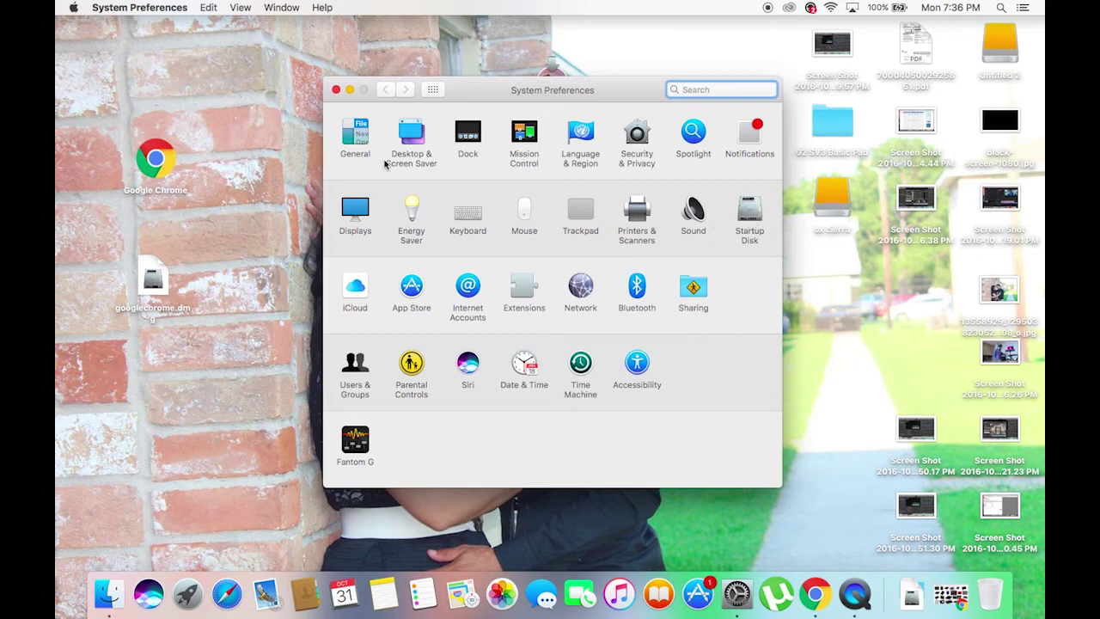
pyautogui.click(335, 90)
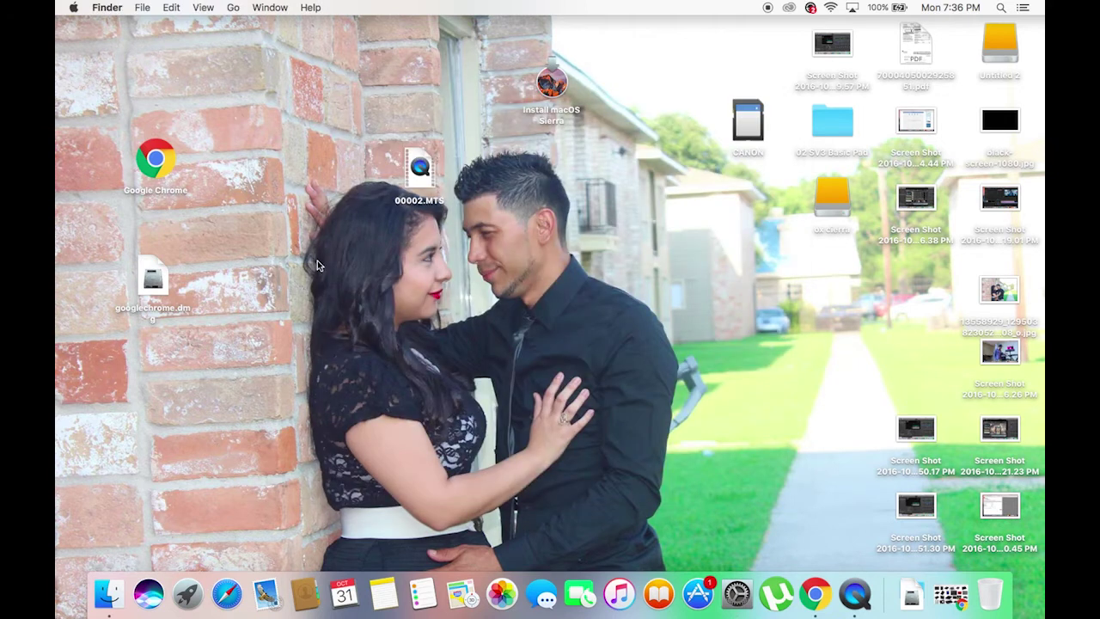
pyautogui.click(233, 7)
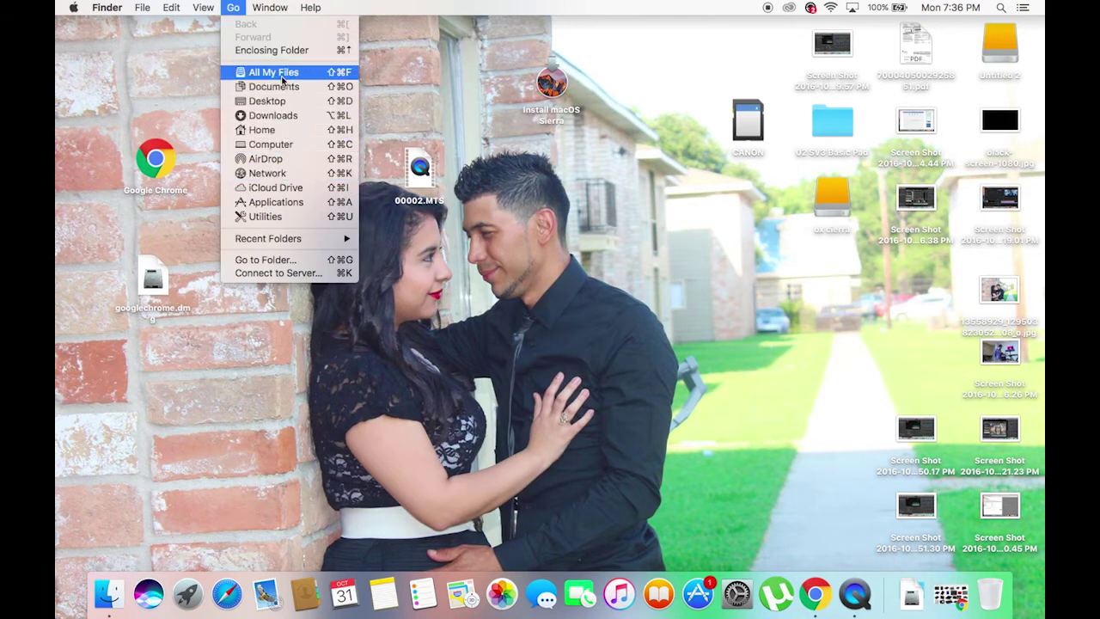
# Go to the Utilities folder and launch Disk Utility.
pyautogui.click(291, 218)
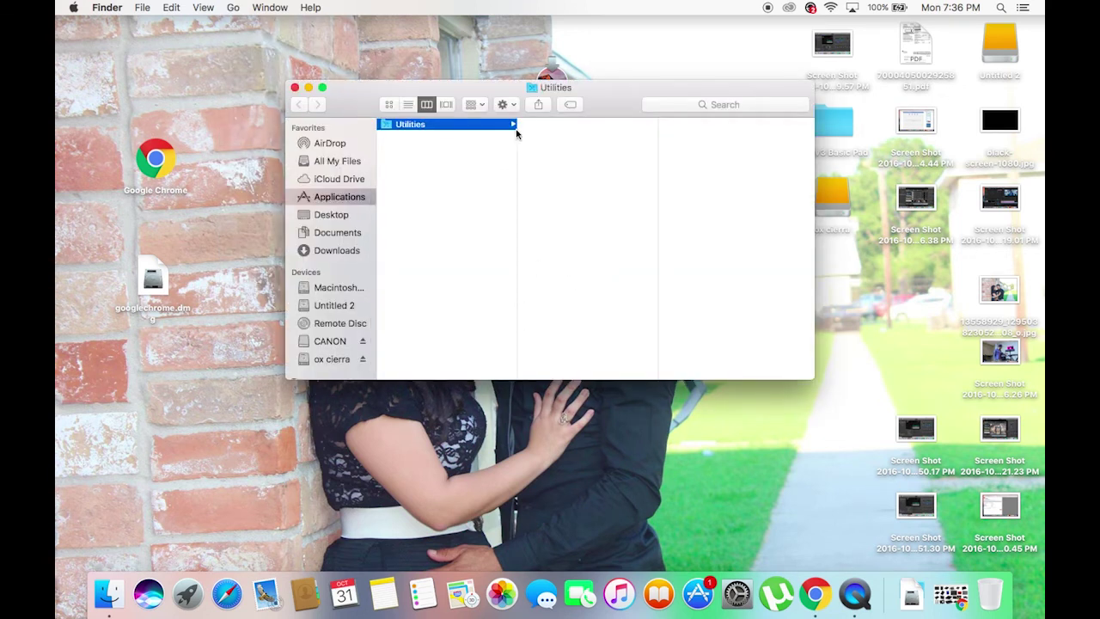
pyautogui.click(512, 125)
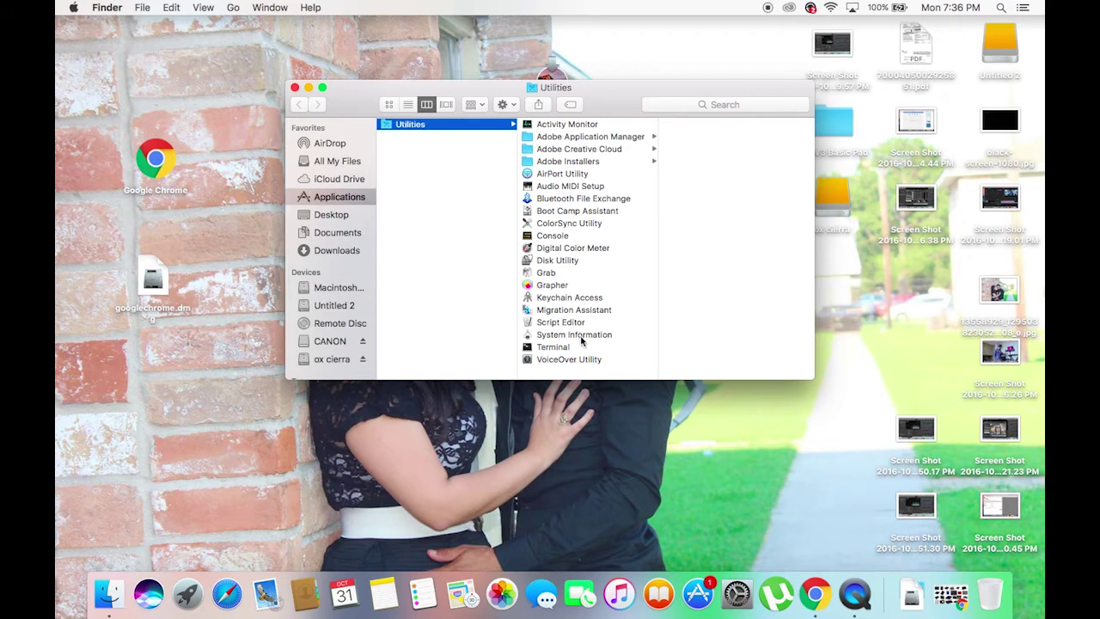
pyautogui.click(566, 261)
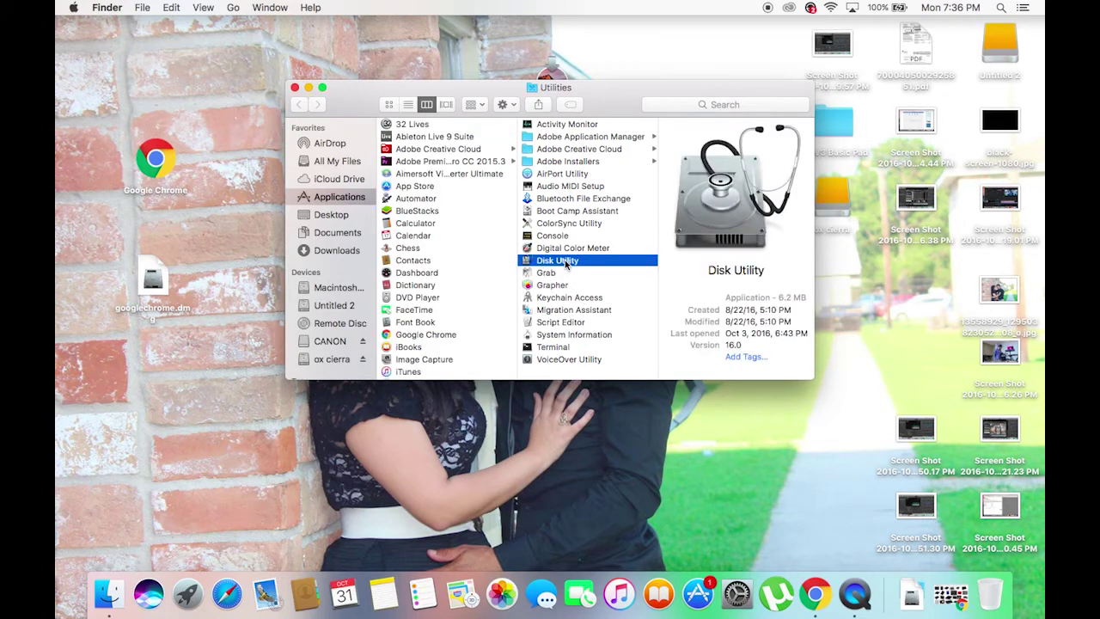
pyautogui.doubleClick(565, 261)
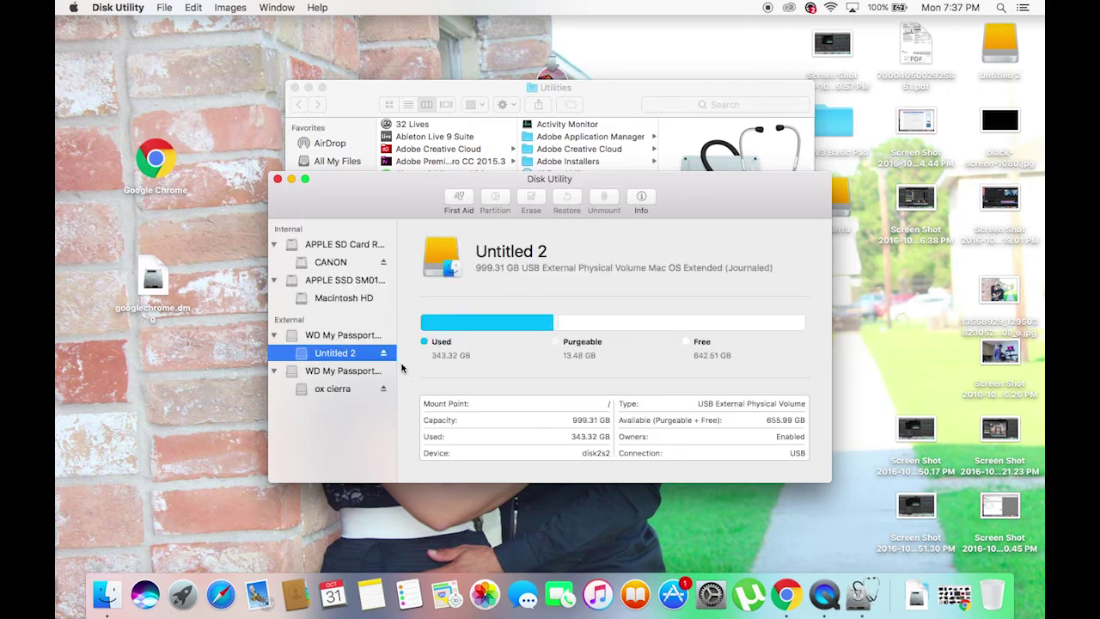
# Select the WD My Passport 259F Media disk and open its Erase dialog.
pyautogui.click(328, 373)
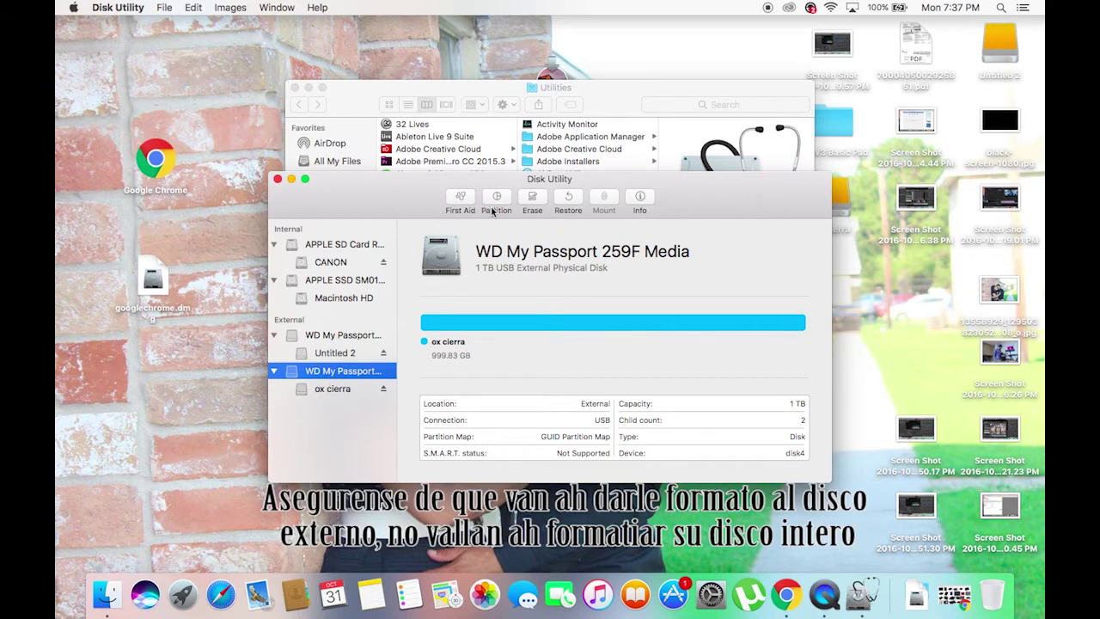
pyautogui.click(533, 203)
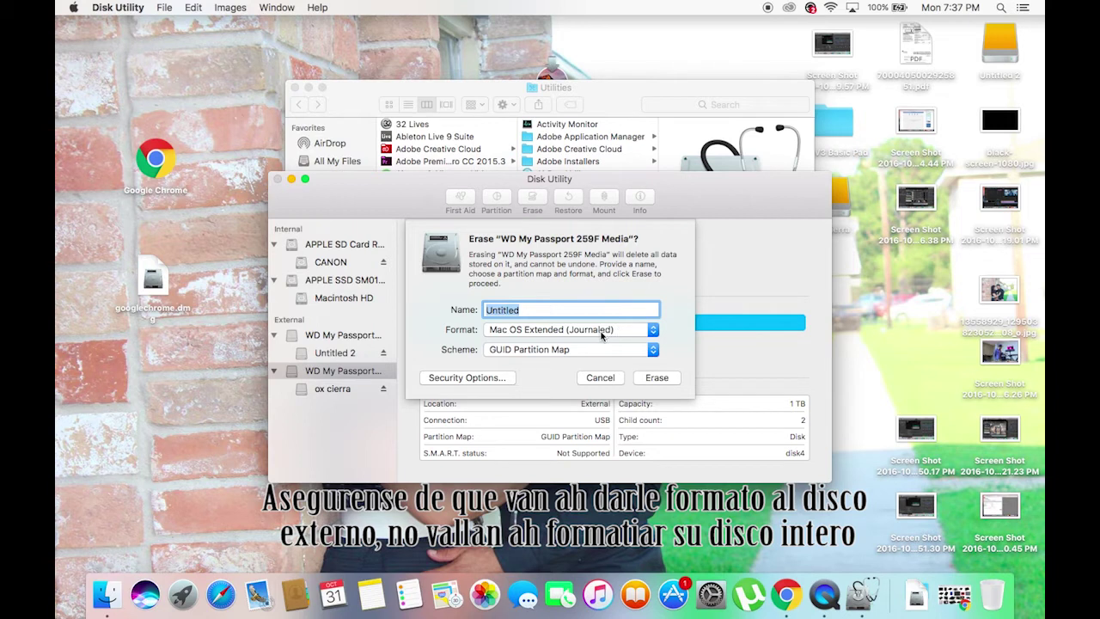
# Erase the drive as Mac OS Extended (Journaled), declining Time Machine use.
pyautogui.click(617, 335)
pyautogui.click(618, 333)
pyautogui.click(656, 379)
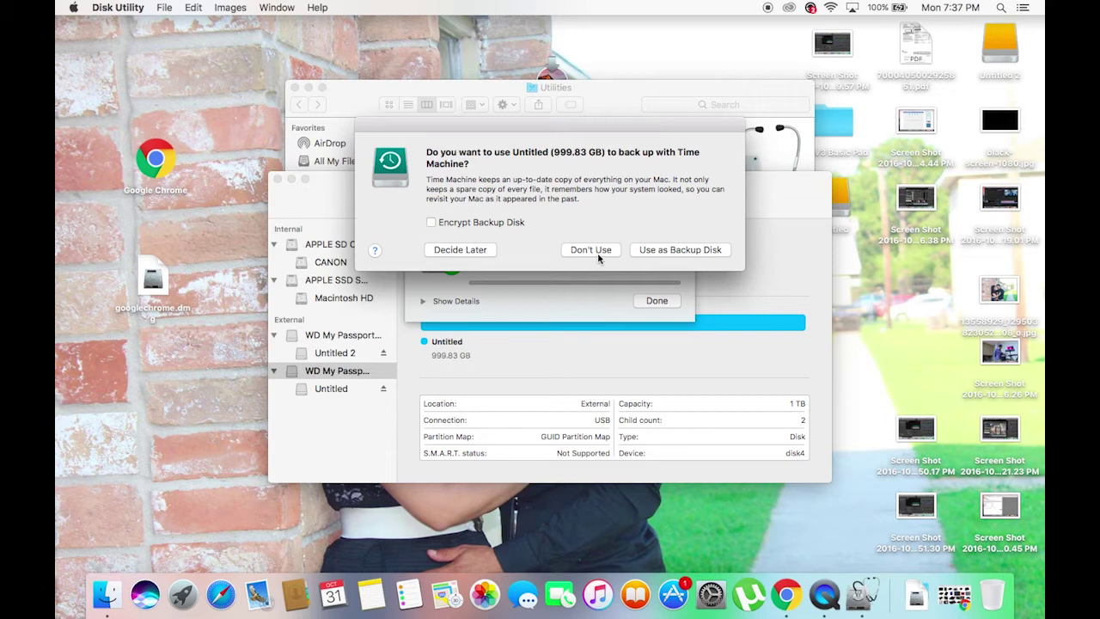
pyautogui.click(591, 255)
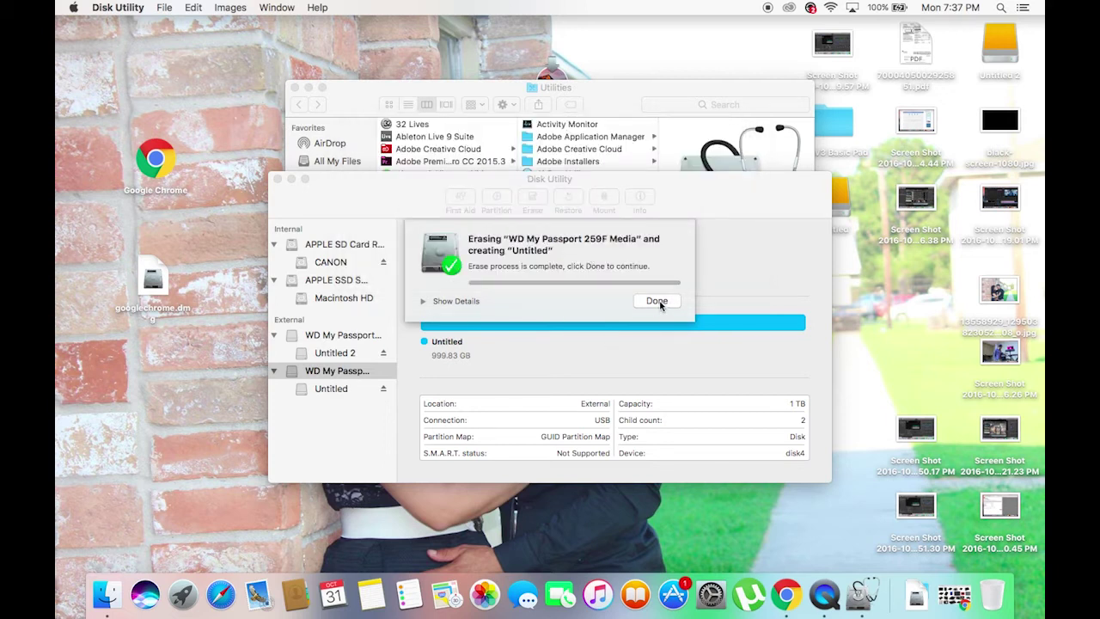
pyautogui.click(659, 301)
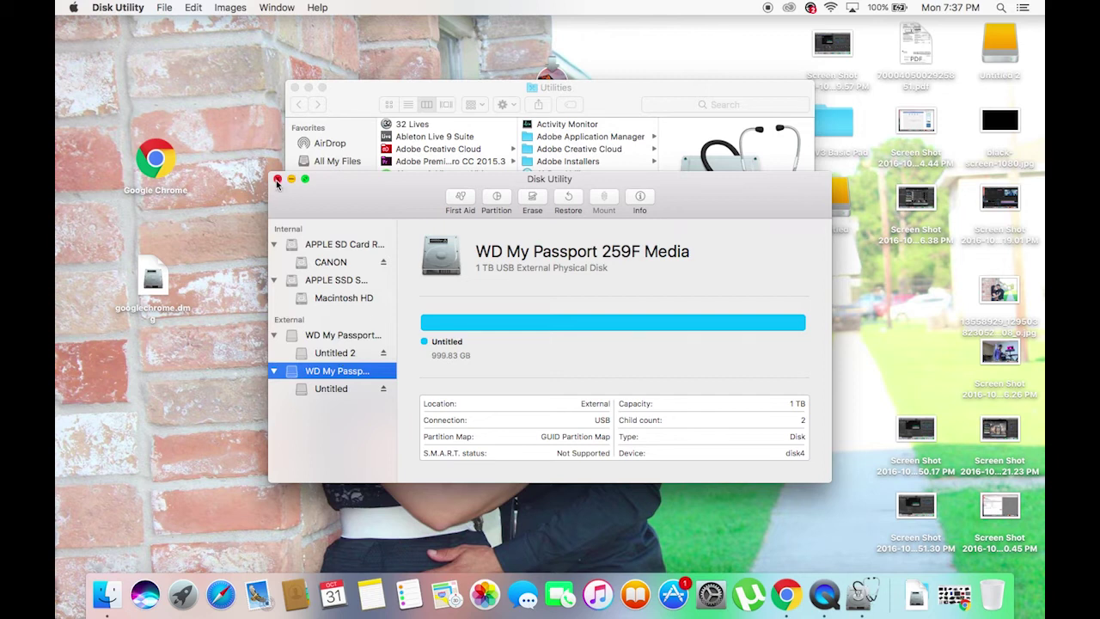
# Check the new Untitled volume, then quit Disk Utility and close the Utilities window.
pyautogui.click(321, 393)
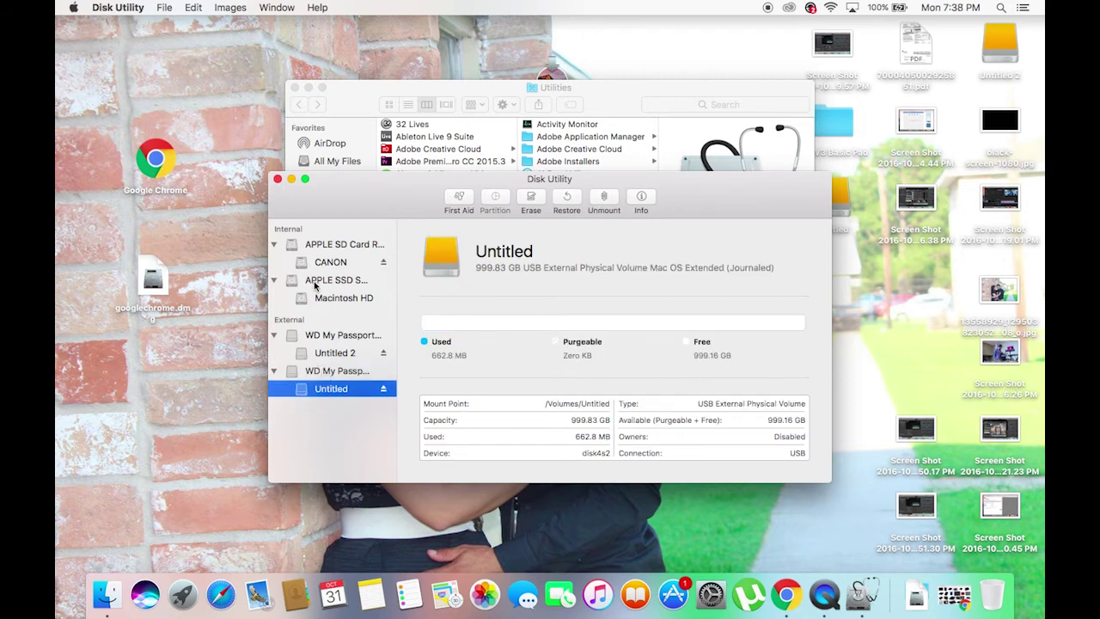
pyautogui.click(278, 178)
pyautogui.click(294, 89)
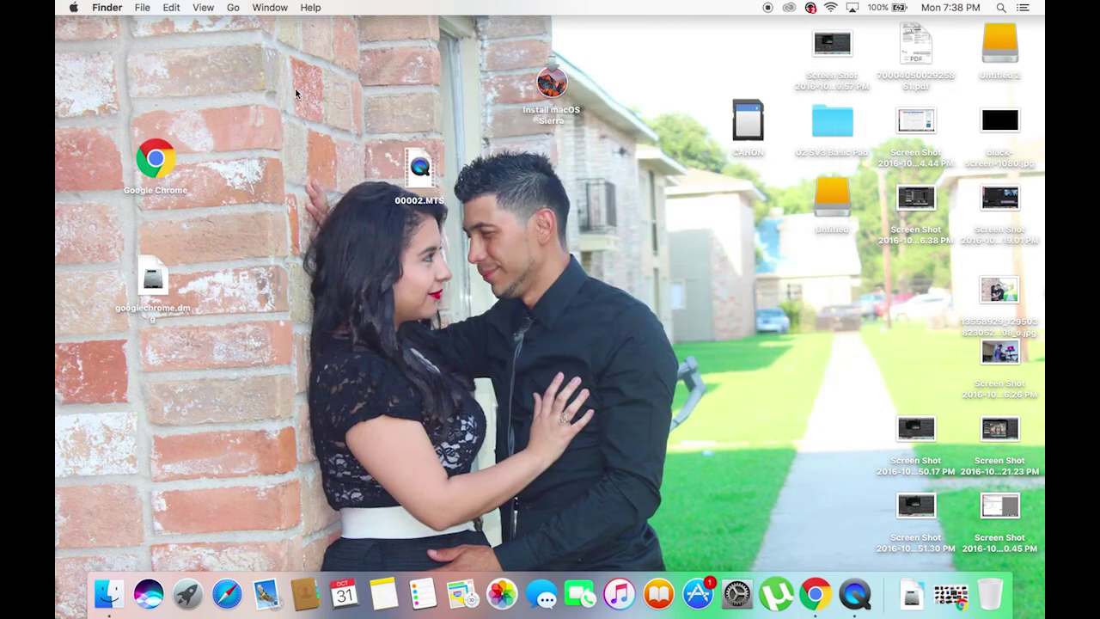
# Launch Install macOS Sierra from the desktop, continue, and agree to the software license.
pyautogui.click(545, 83)
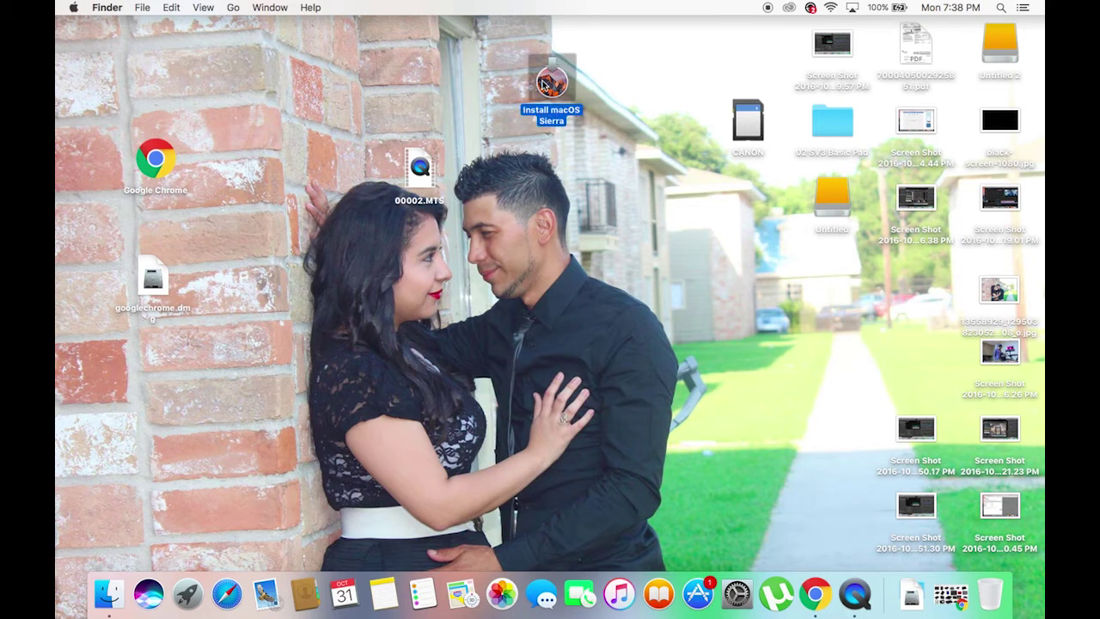
pyautogui.doubleClick(543, 83)
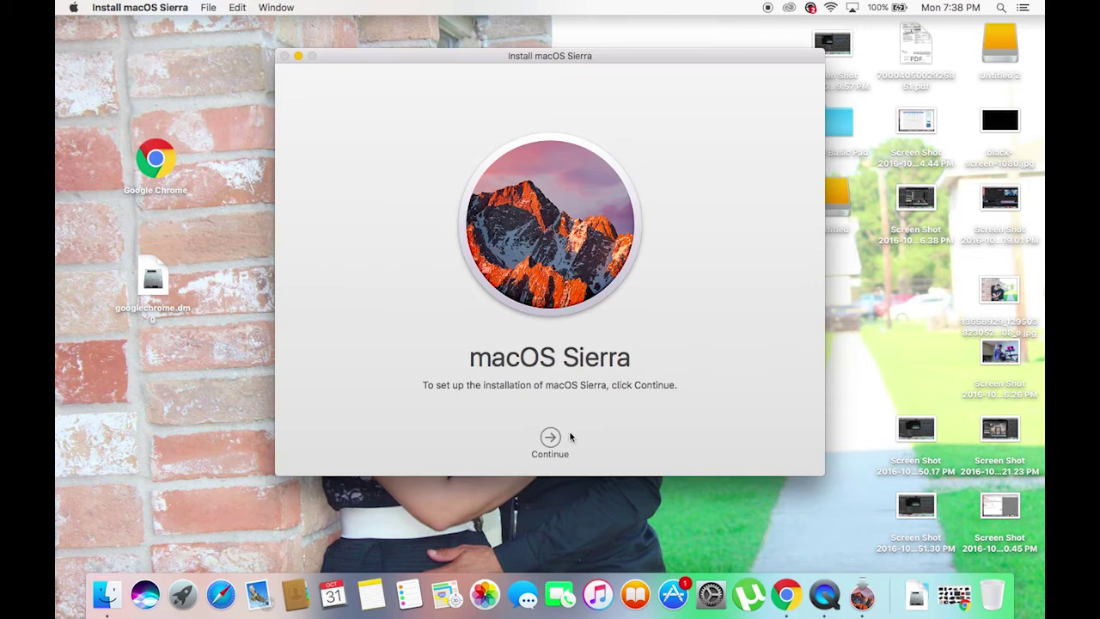
pyautogui.click(550, 438)
pyautogui.click(550, 443)
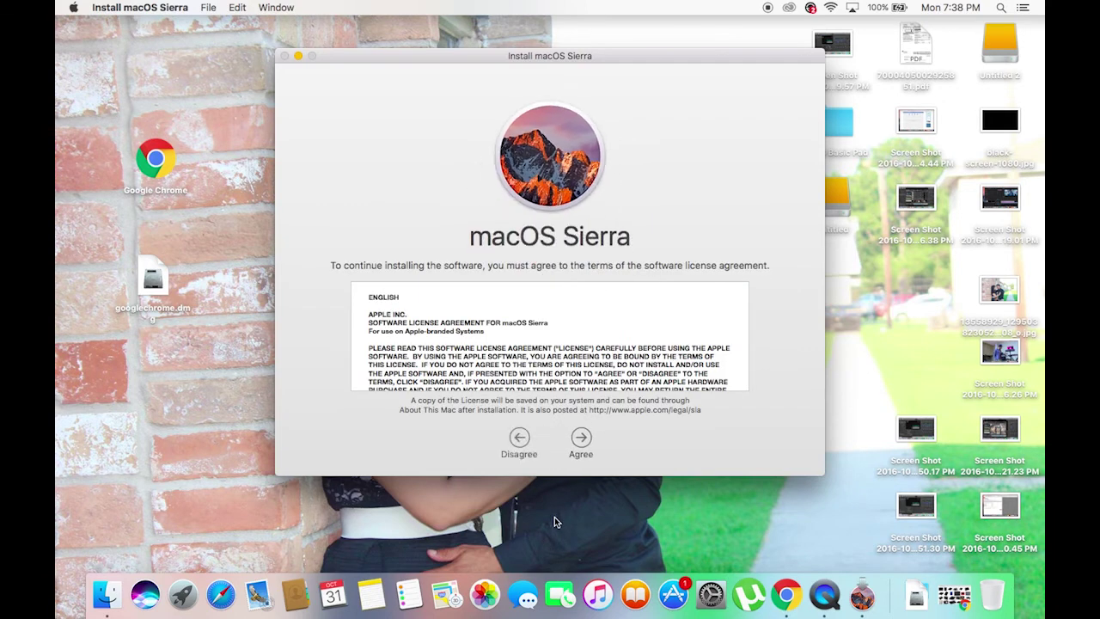
pyautogui.click(582, 437)
pyautogui.click(643, 135)
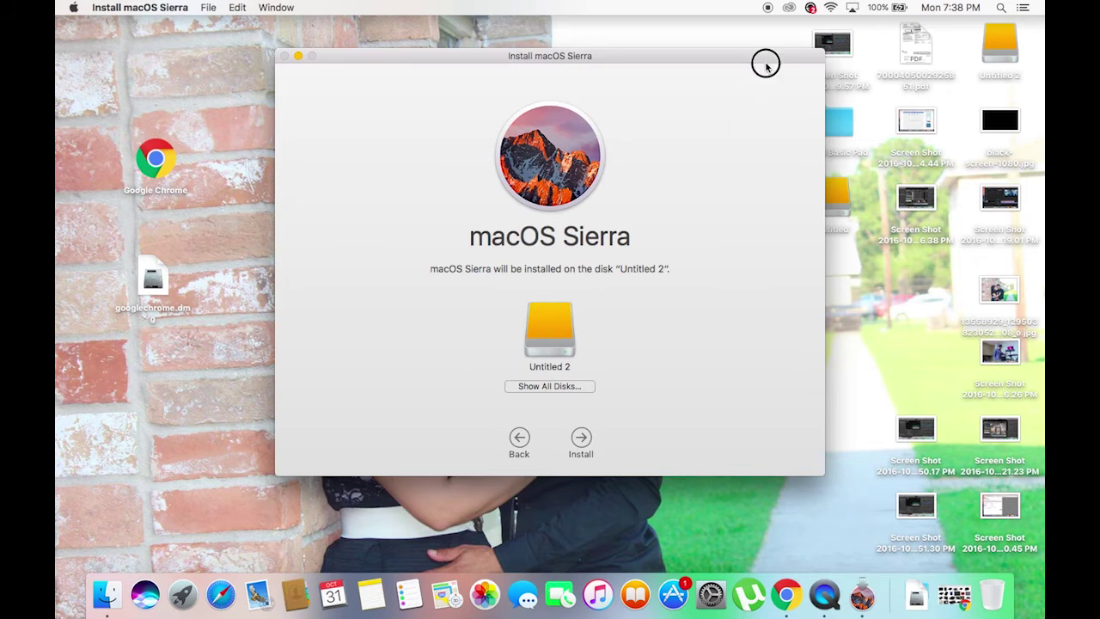
# Show all disks, choose Untitled as the install target, and start installing.
pyautogui.moveTo(766, 64); pyautogui.dragTo(635, 72)
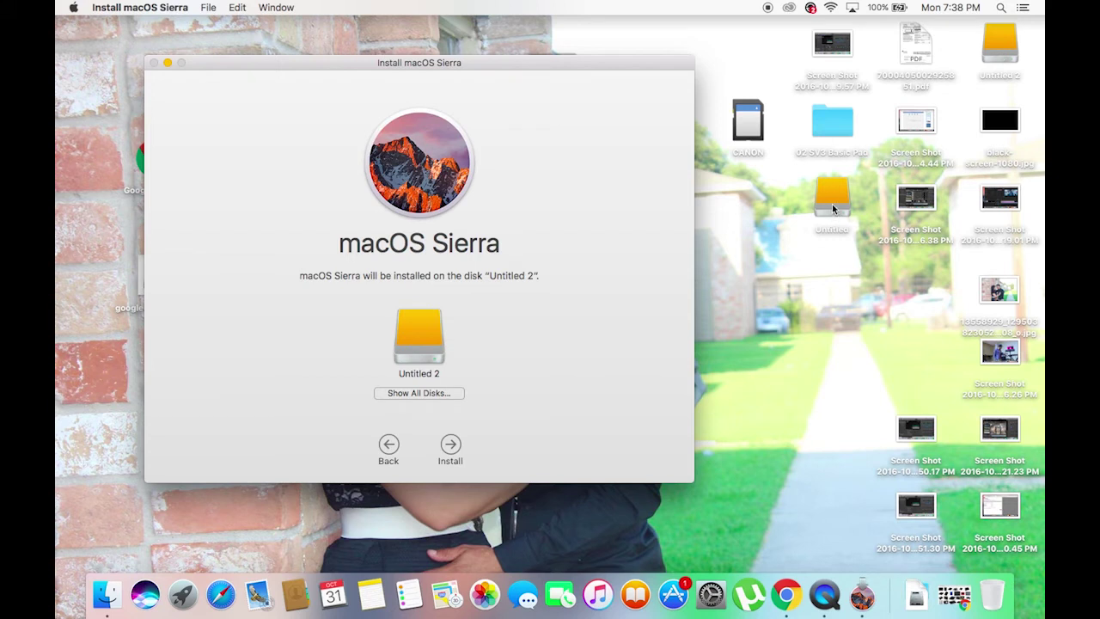
pyautogui.click(422, 392)
pyautogui.click(356, 370)
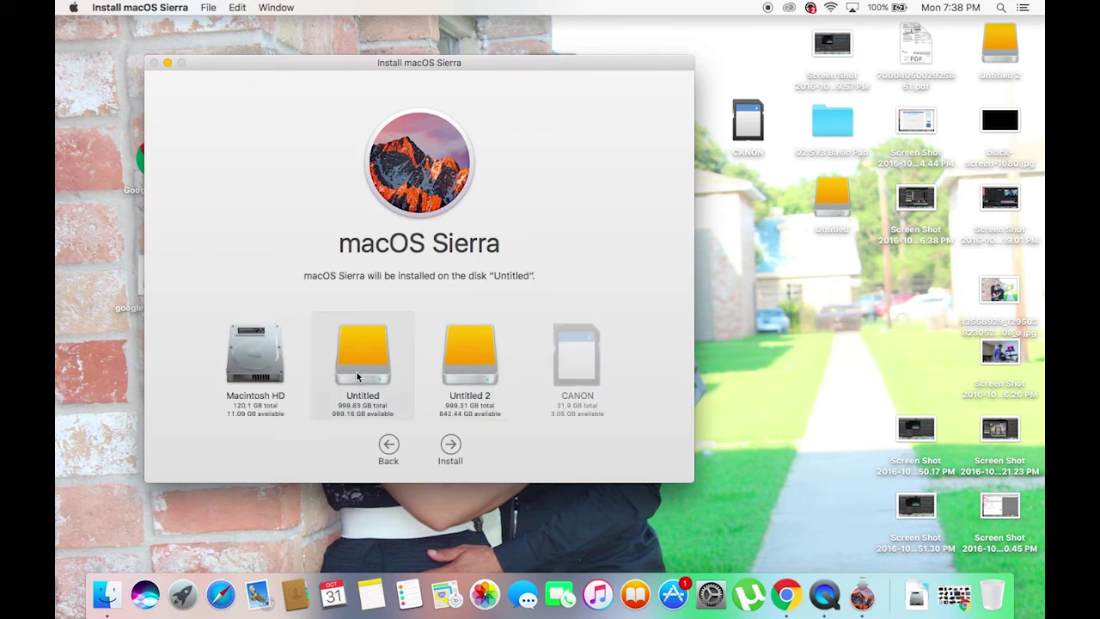
pyautogui.click(450, 446)
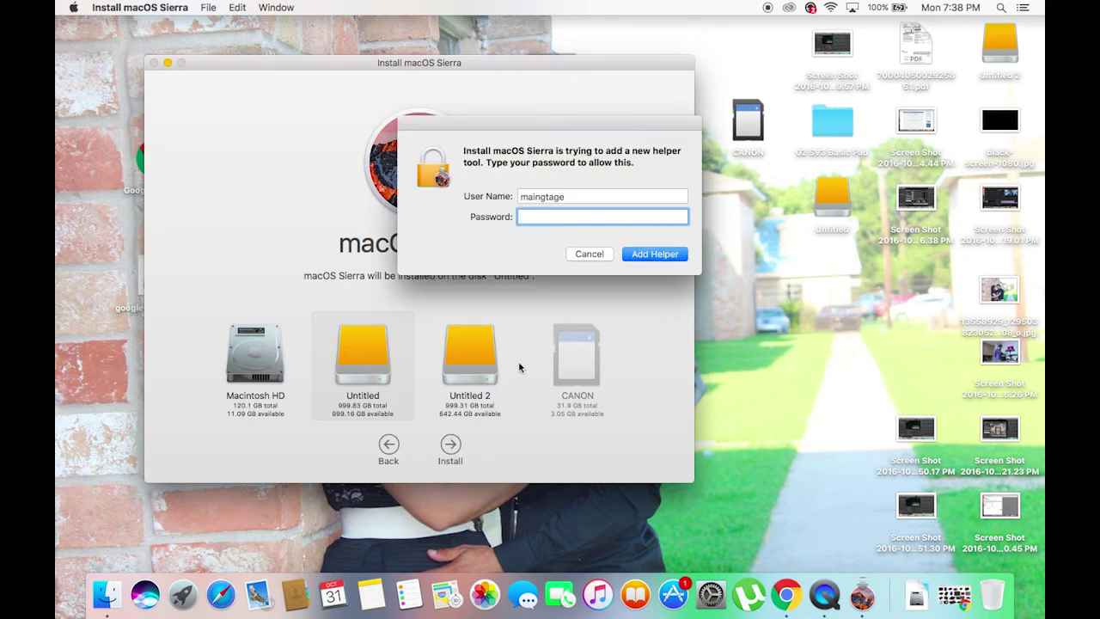
# Enter the administrator password to authorize the helper tool and let macOS Sierra install.
pyautogui.write('********')
pyautogui.press('Return')
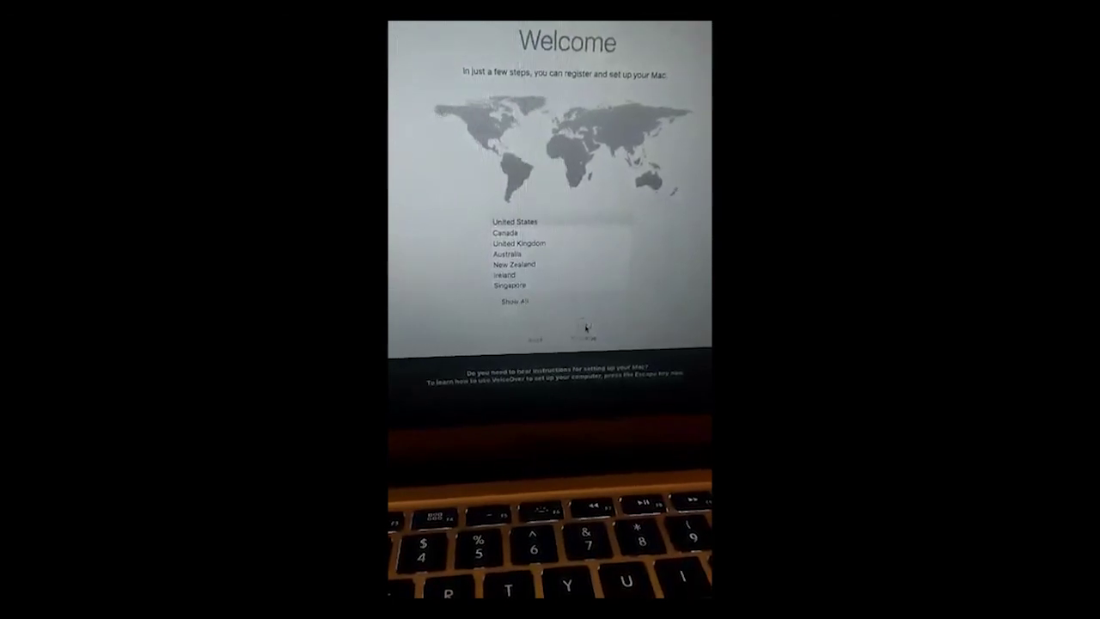
# Accept the country and keyboard layout, then skip Wi-Fi setup without joining a network.
pyautogui.click(584, 327)
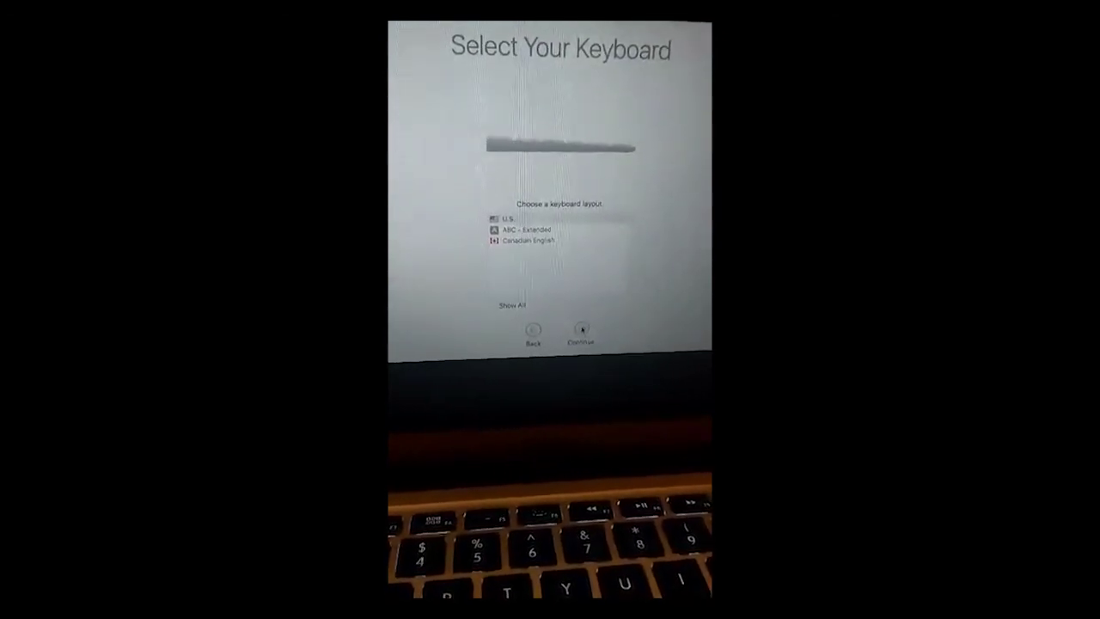
pyautogui.click(583, 332)
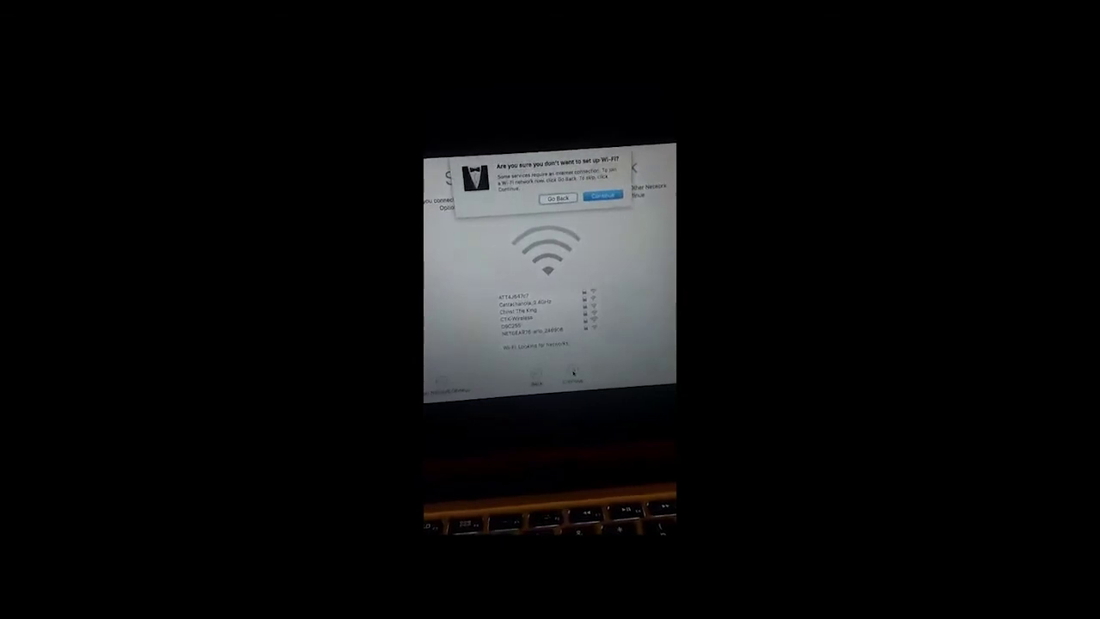
pyautogui.click(603, 194)
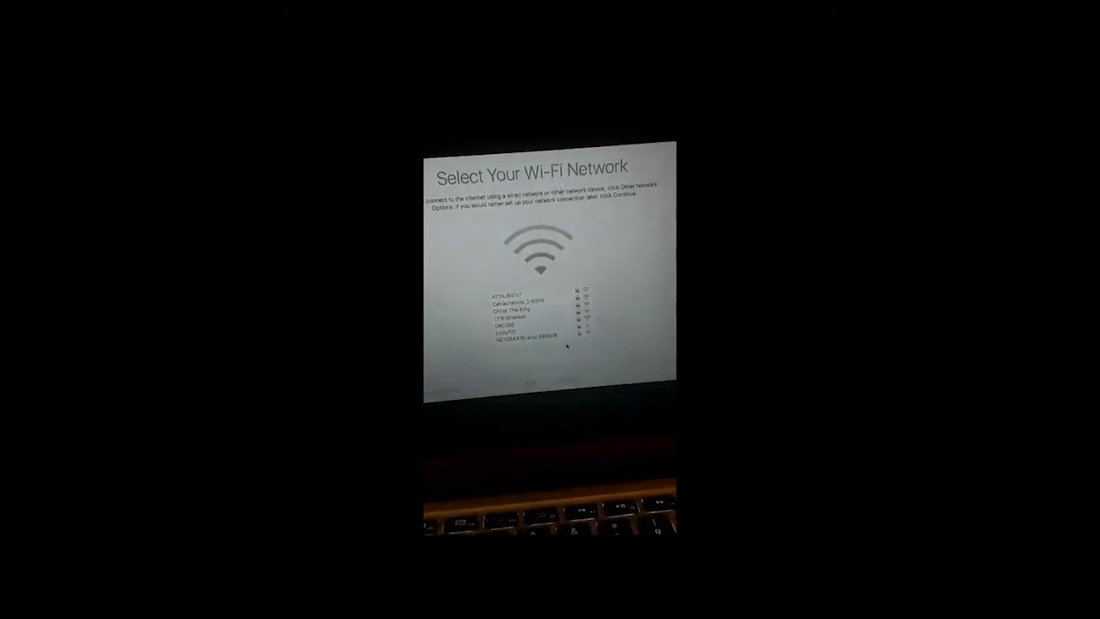
pyautogui.click(558, 368)
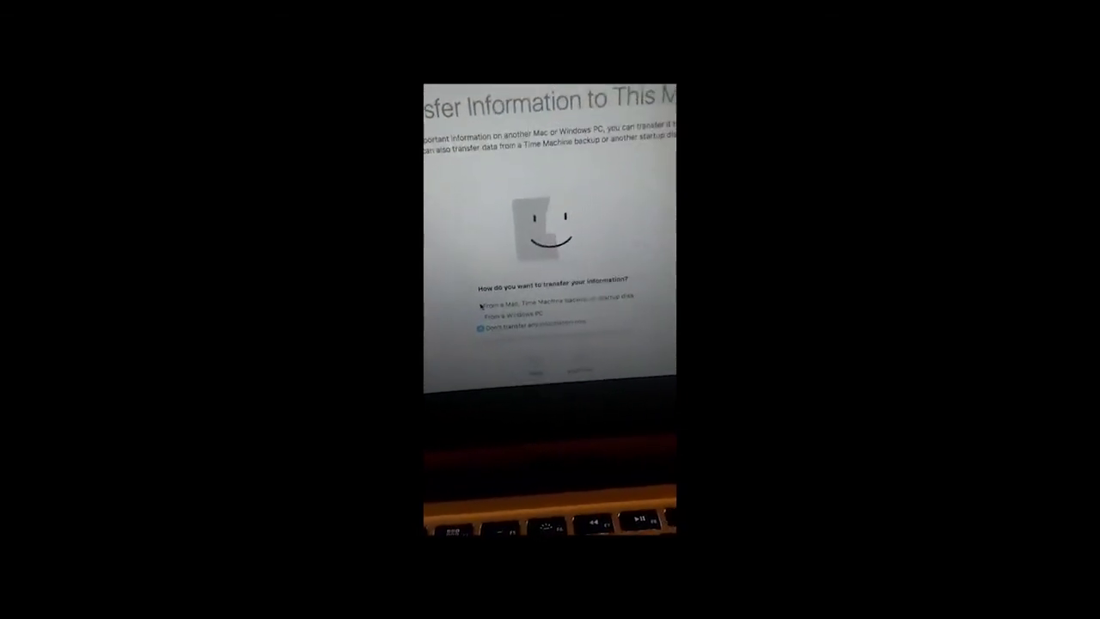
# Choose transferring from a Mac, backup or startup disk in Setup Assistant.
pyautogui.click(476, 306)
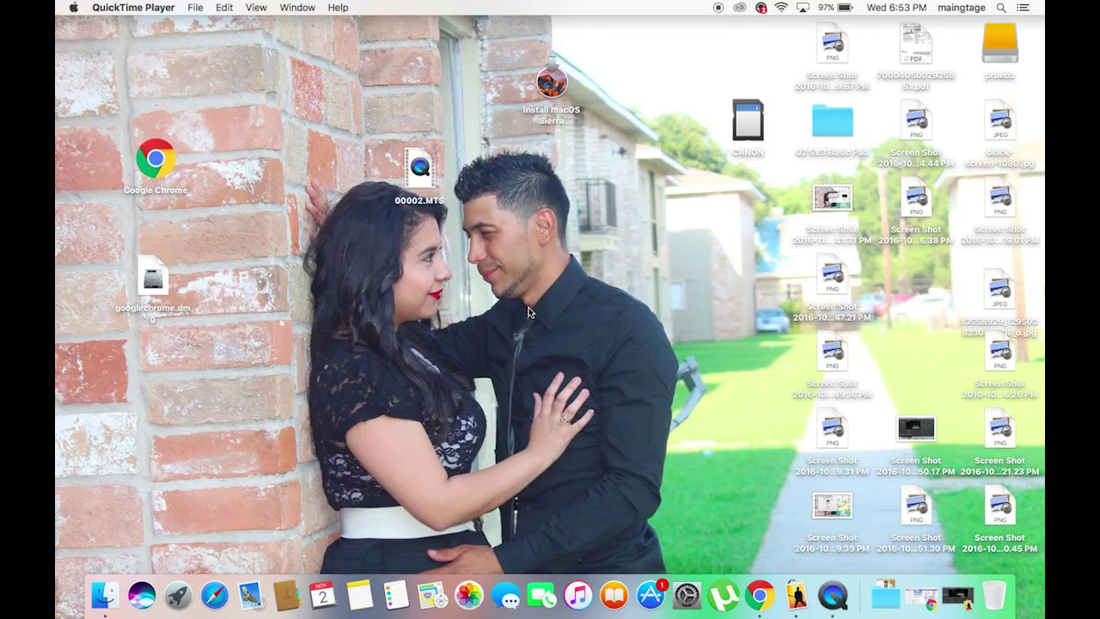
# Raise the system volume to full and restore the minimized MainStage concert window from the Dock.
pyautogui.press('F12')
pyautogui.click(1007, 61)
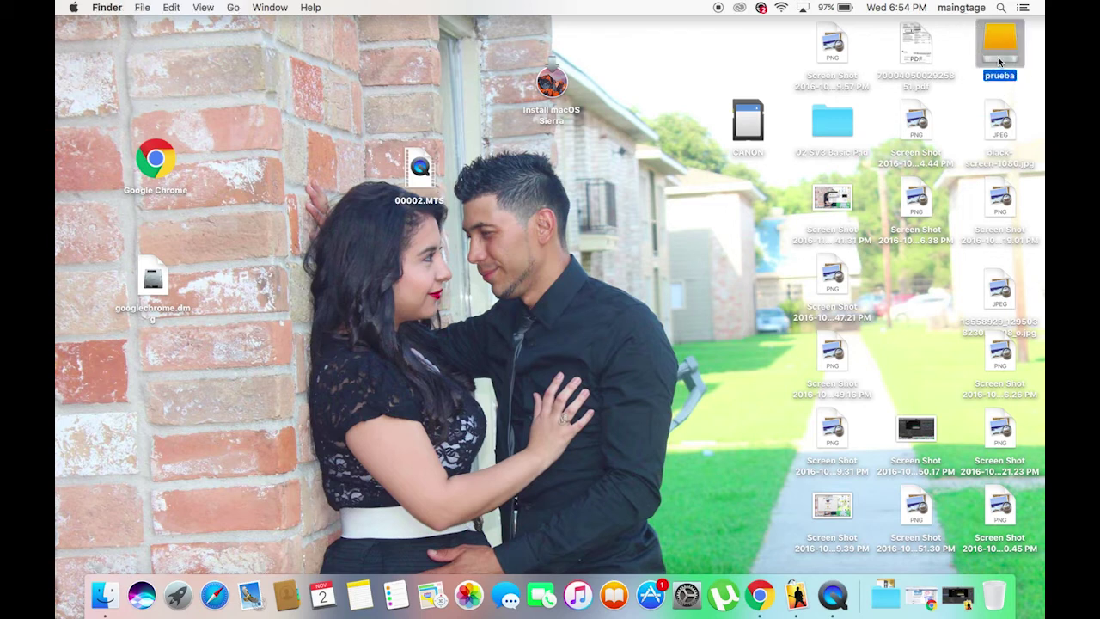
pyautogui.click(628, 67)
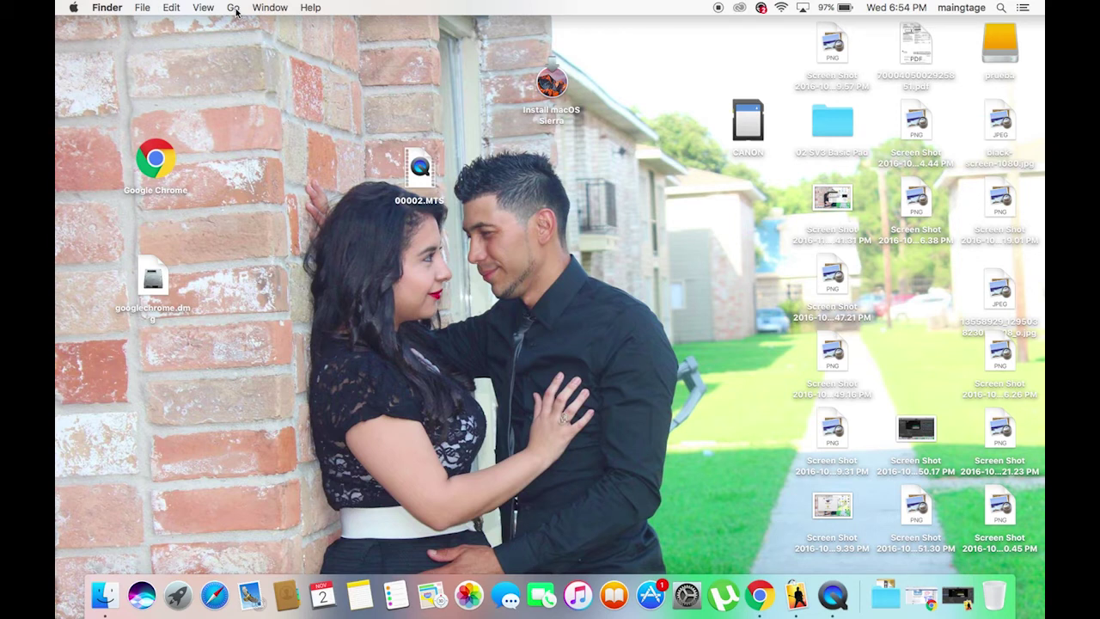
pyautogui.click(945, 593)
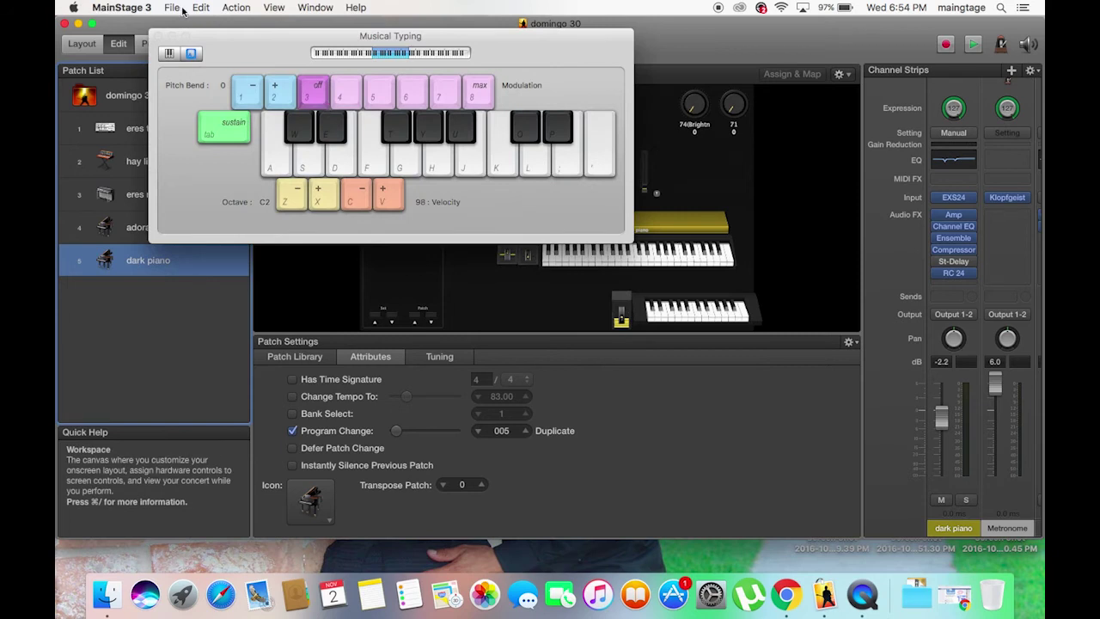
# Reopen the domingo 30 concert from the recent concerts list.
pyautogui.click(173, 8)
pyautogui.moveTo(211, 52)
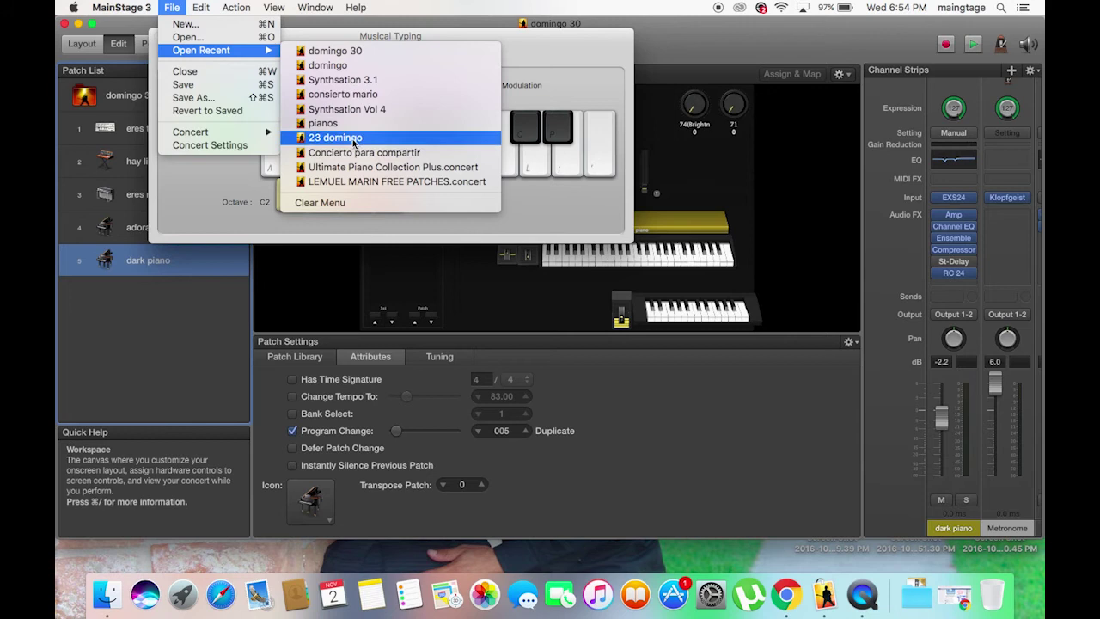
pyautogui.click(351, 50)
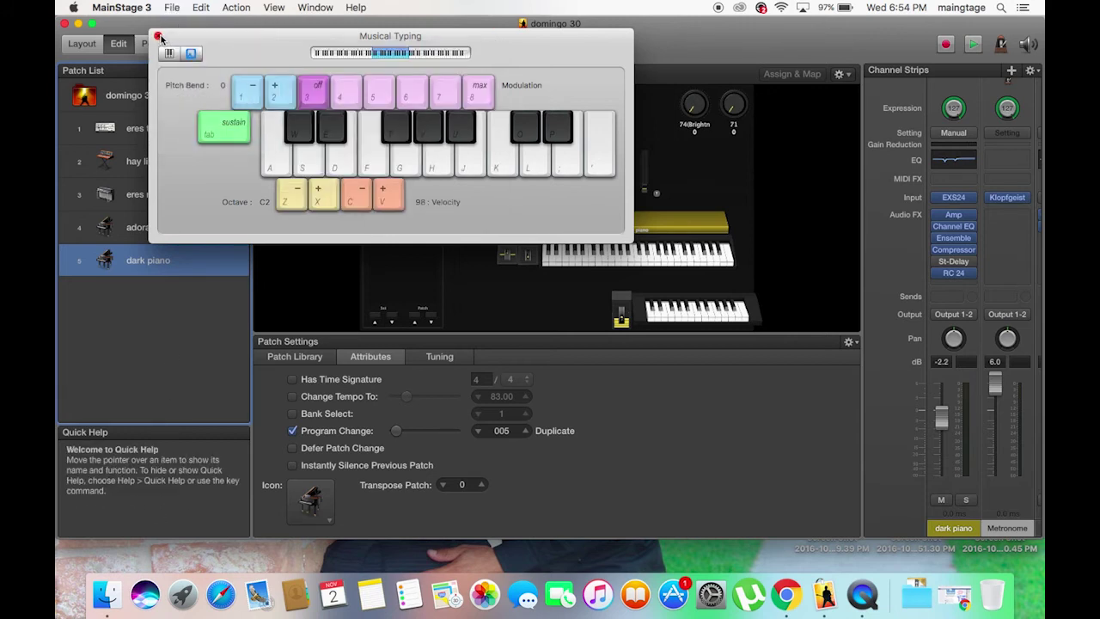
# Play test chords and a short melody on the dark piano patch with Musical Typing keys.
pyautogui.press('a')
pyautogui.press('d')
pyautogui.press('g')
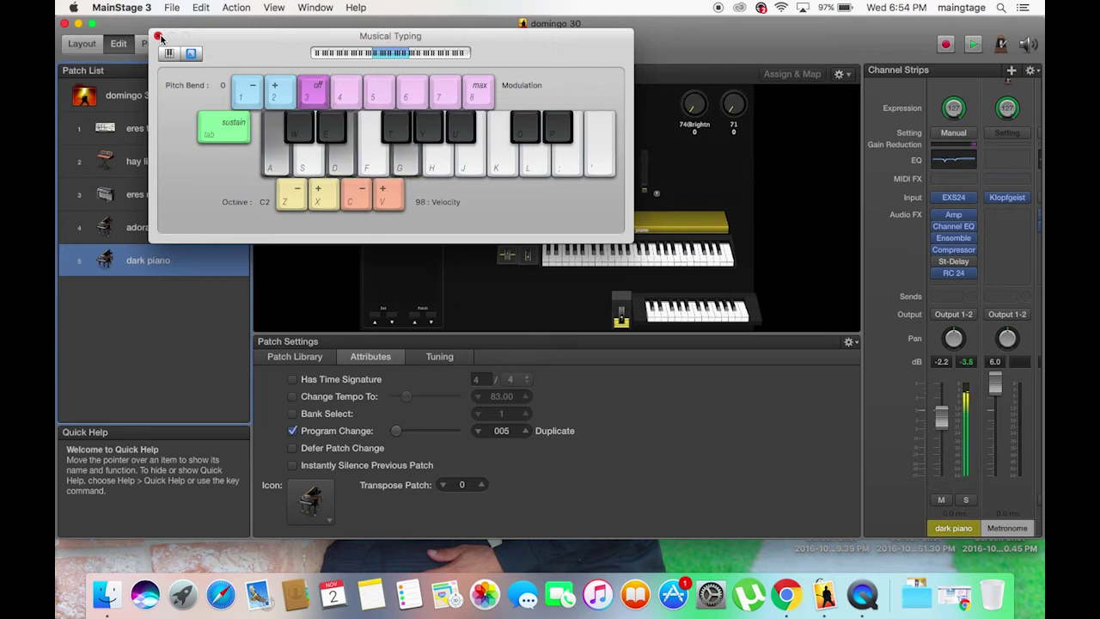
pyautogui.press('s')
pyautogui.press('f')
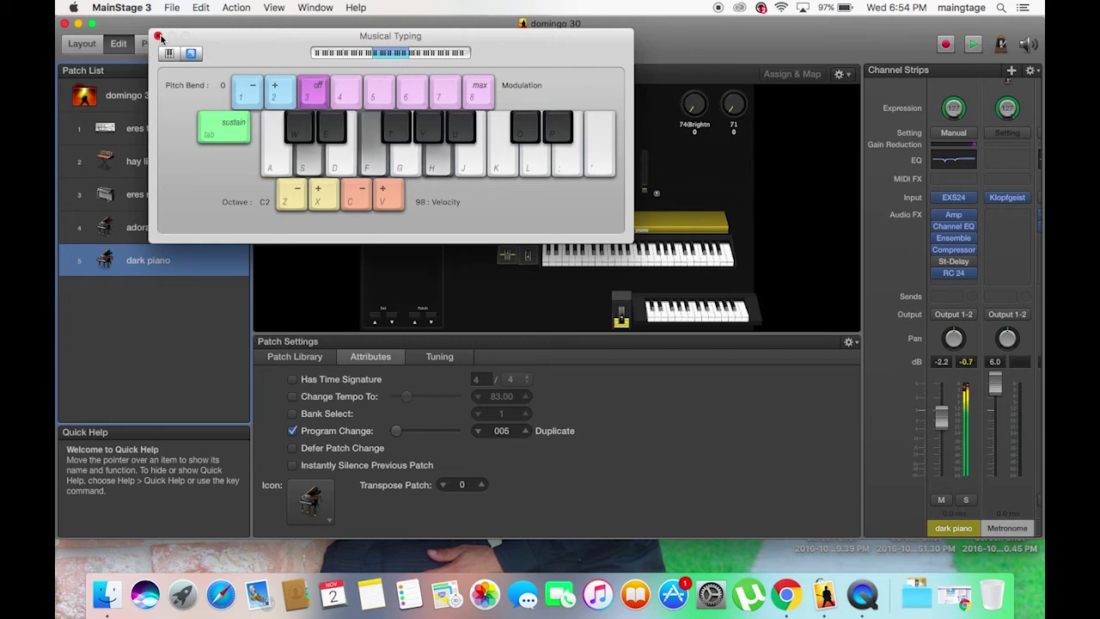
pyautogui.press('d')
pyautogui.press('j')
pyautogui.press('h')
pyautogui.press('k')
pyautogui.press('f')
pyautogui.press('g')
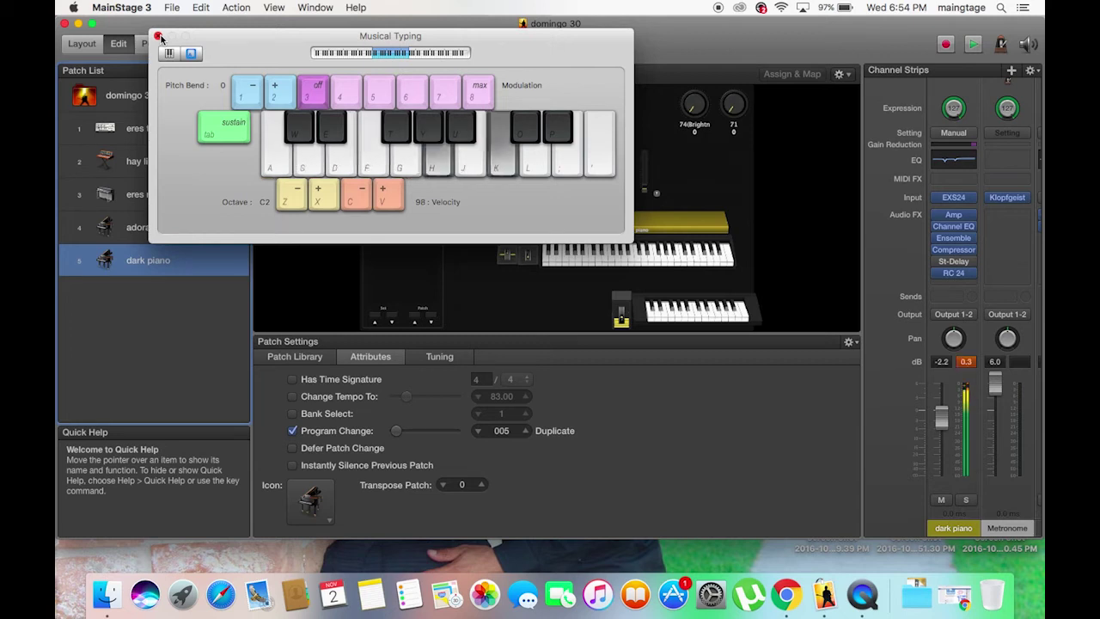
pyautogui.press('f')
pyautogui.press('h')
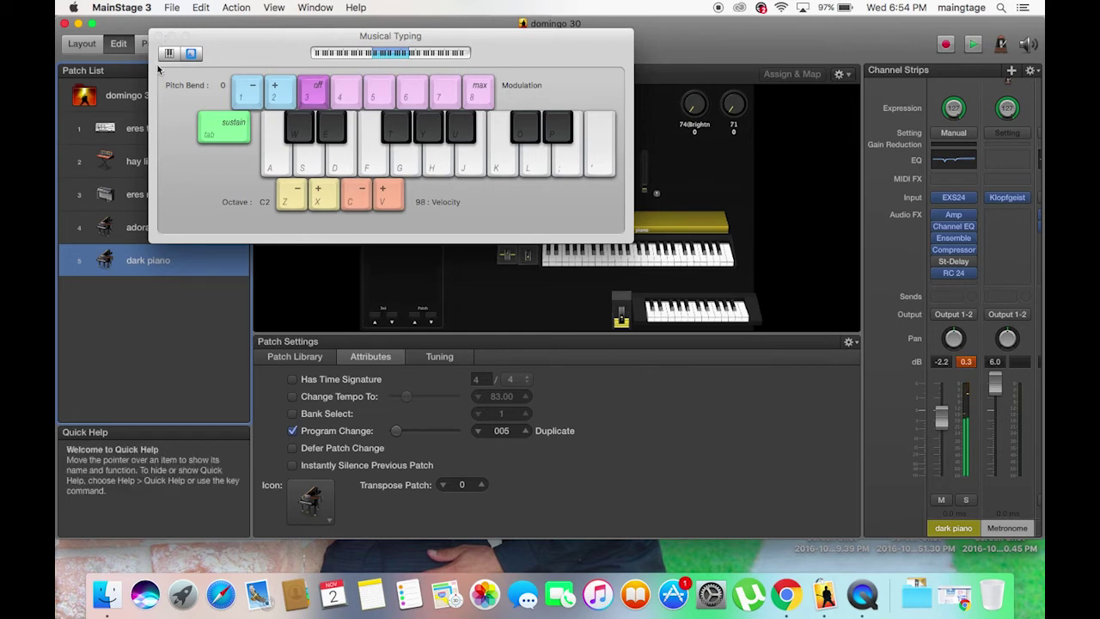
# Close the Musical Typing keyboard, then minimize and restore the domingo 30 window.
pyautogui.click(159, 37)
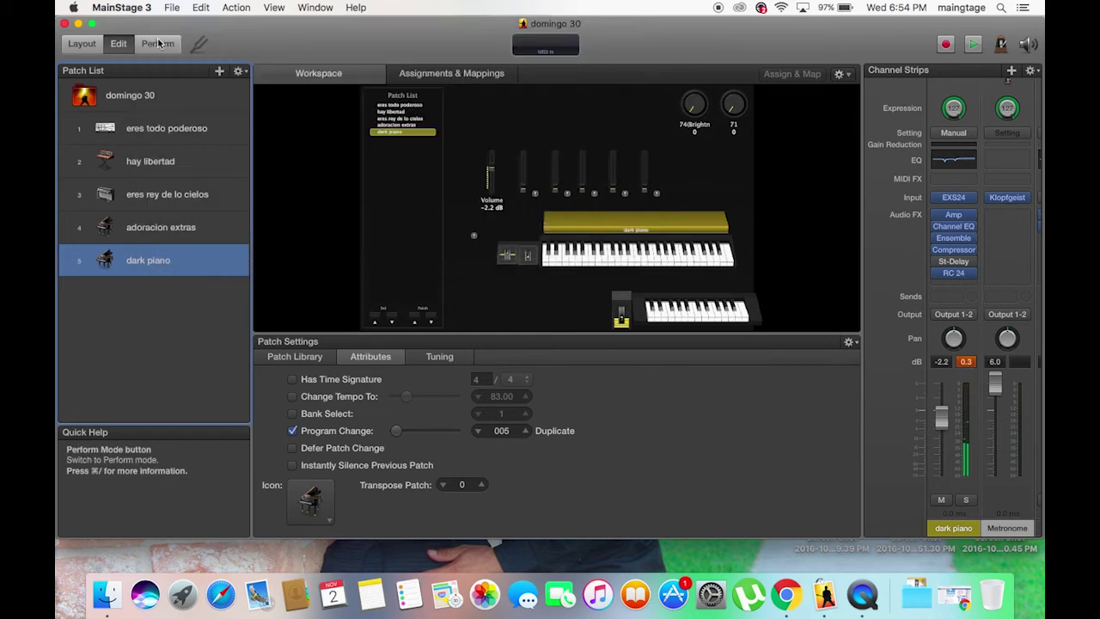
pyautogui.click(78, 23)
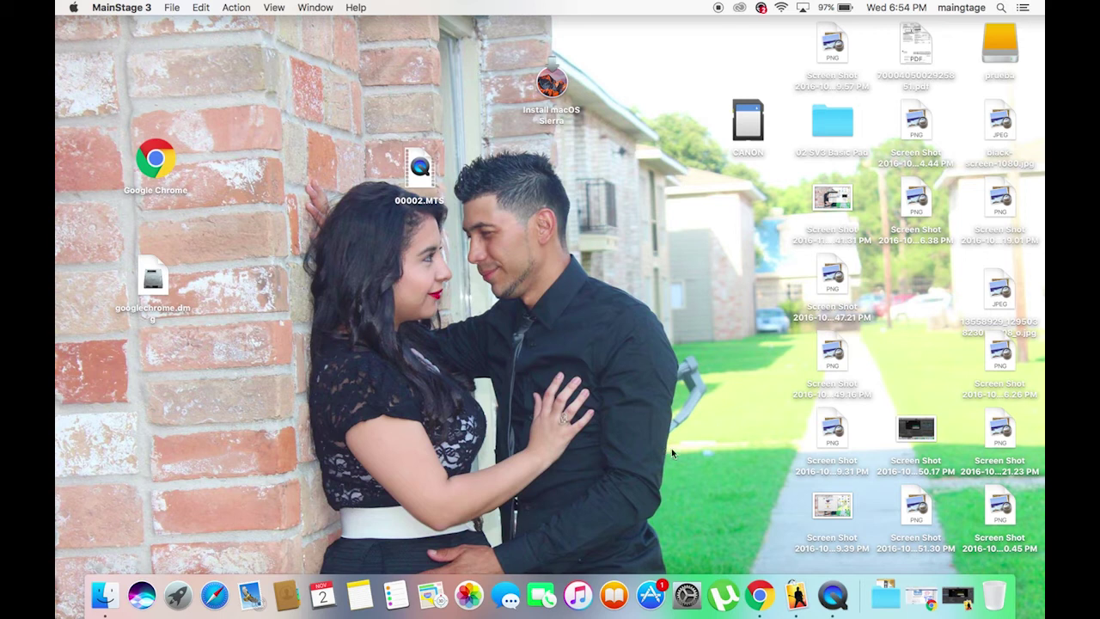
pyautogui.click(956, 595)
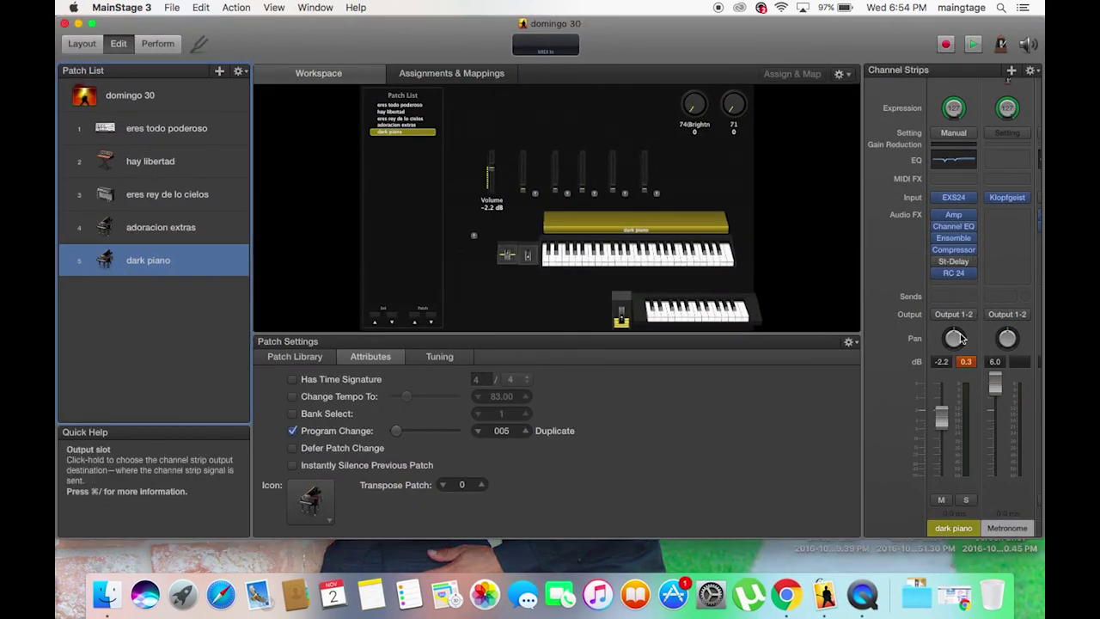
# Browse the Audio FX plug-in list for an empty slot without choosing one.
pyautogui.click(971, 284)
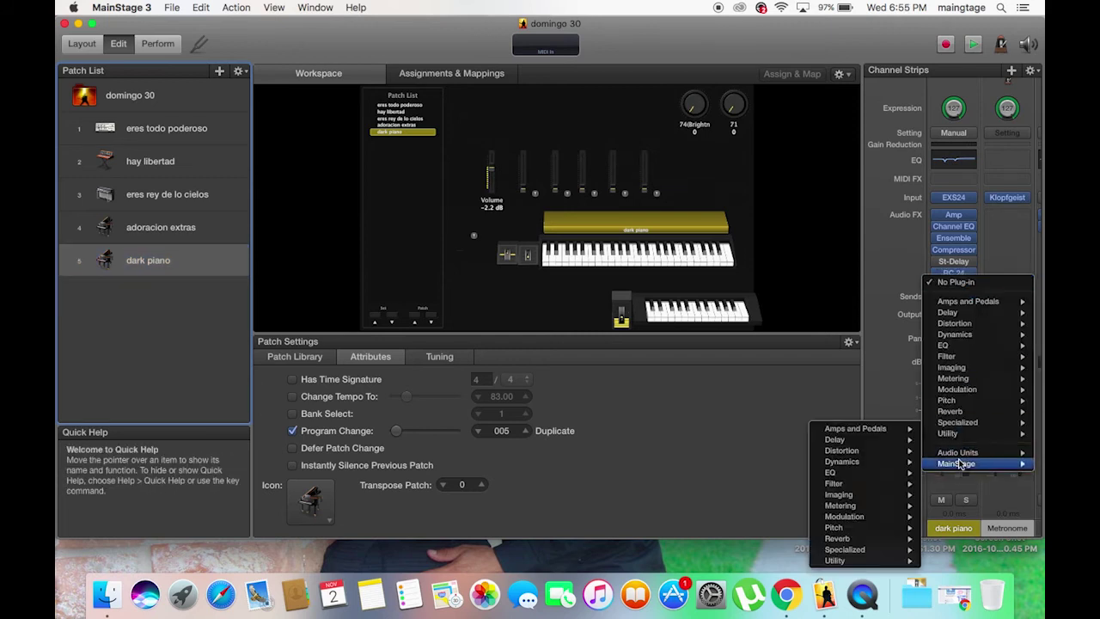
pyautogui.moveTo(959, 453)
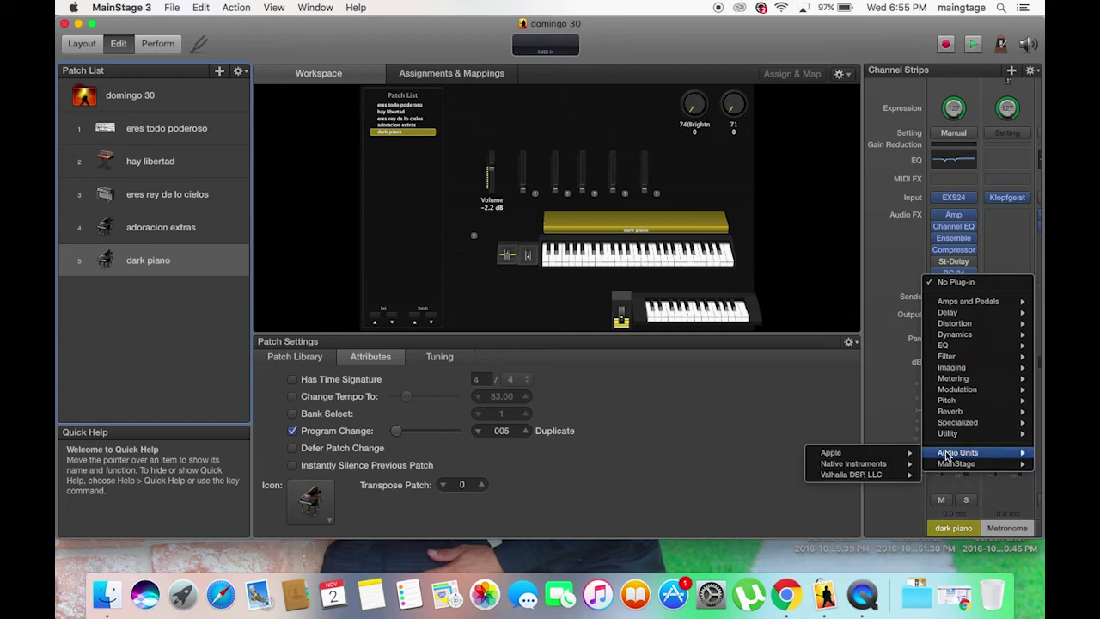
pyautogui.click(975, 197)
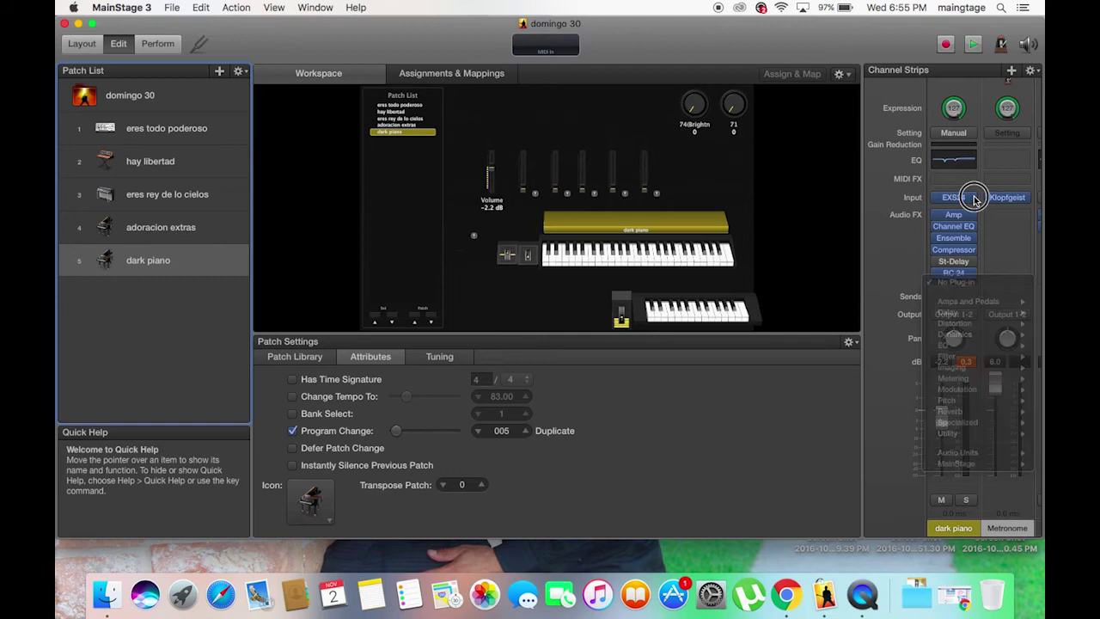
# Browse the instrument plug-ins from the EXS24 slot, dismiss the list, and minimize the concert window.
pyautogui.click(963, 198)
pyautogui.moveTo(881, 424)
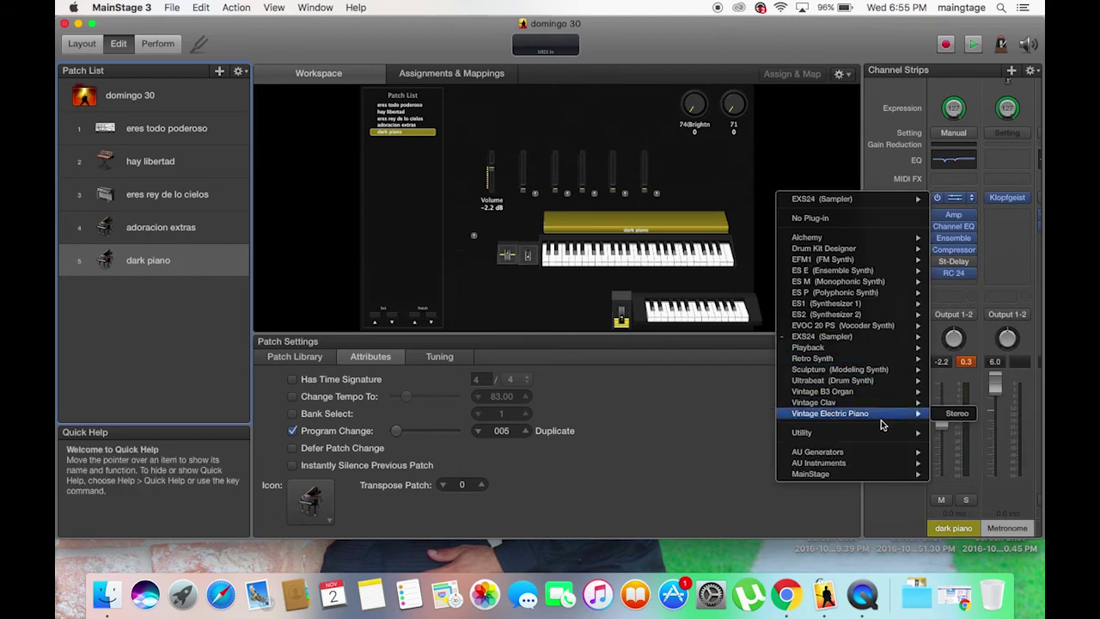
pyautogui.moveTo(859, 464)
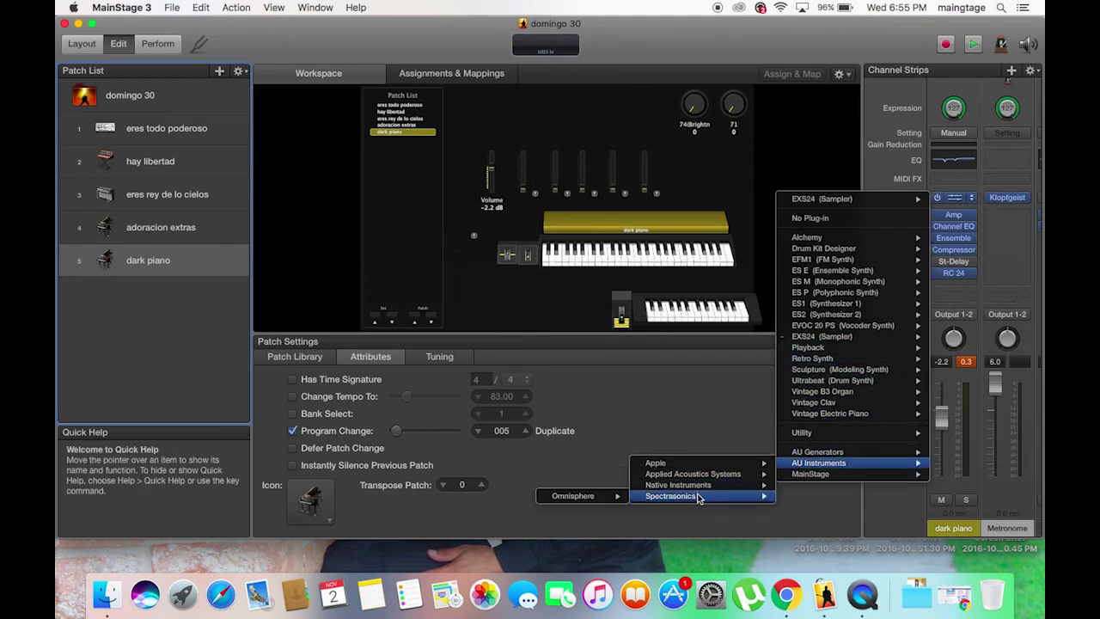
pyautogui.moveTo(692, 498)
pyautogui.moveTo(612, 487)
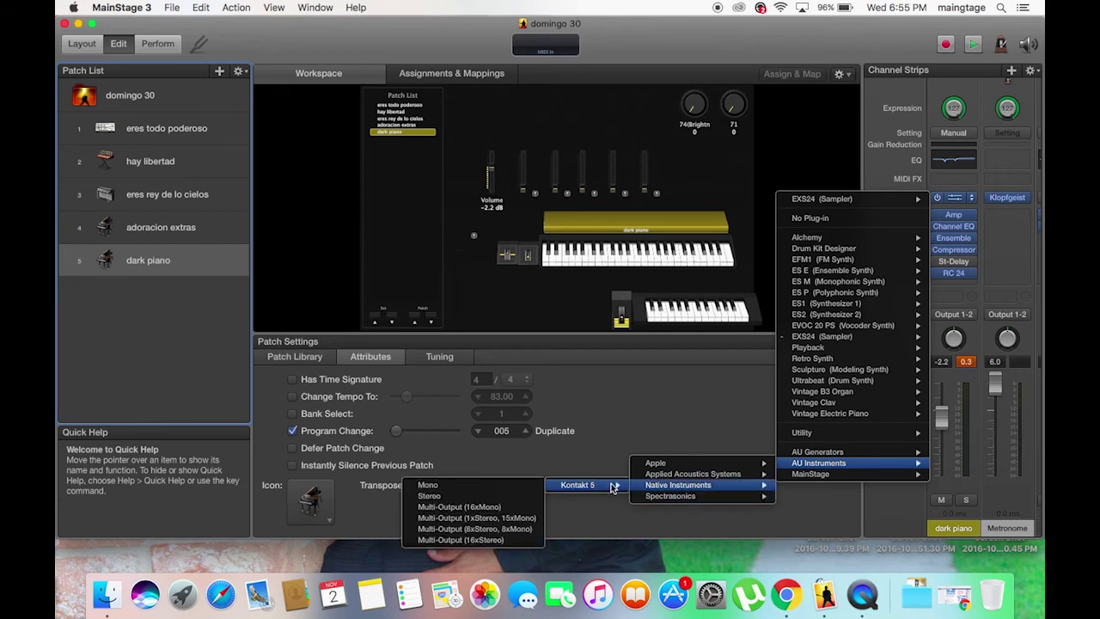
pyautogui.moveTo(803, 433)
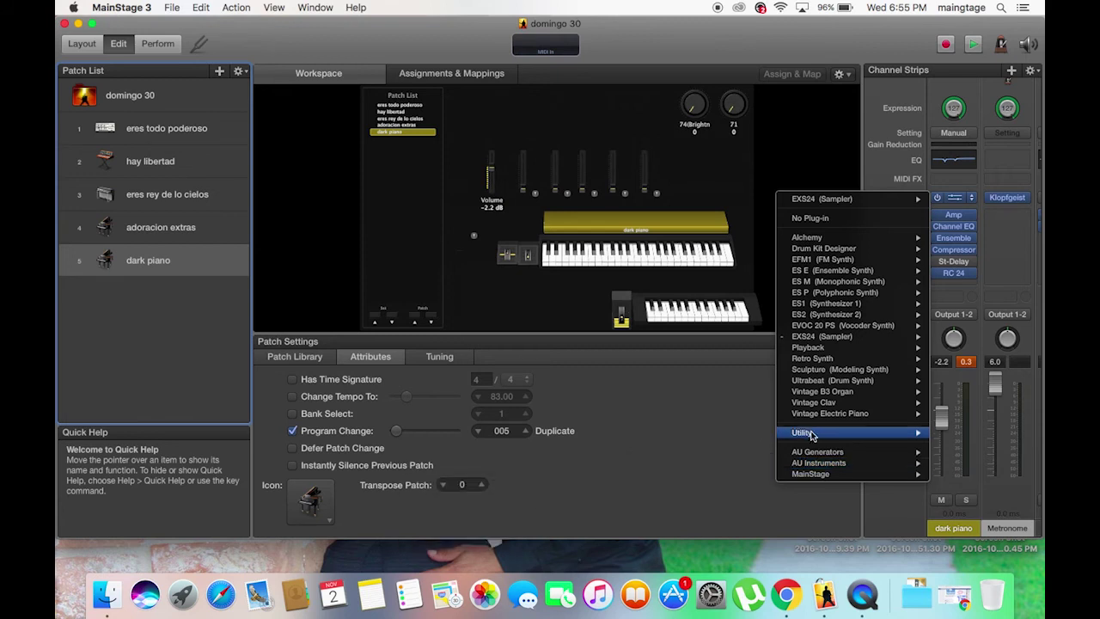
pyautogui.click(686, 395)
pyautogui.click(78, 23)
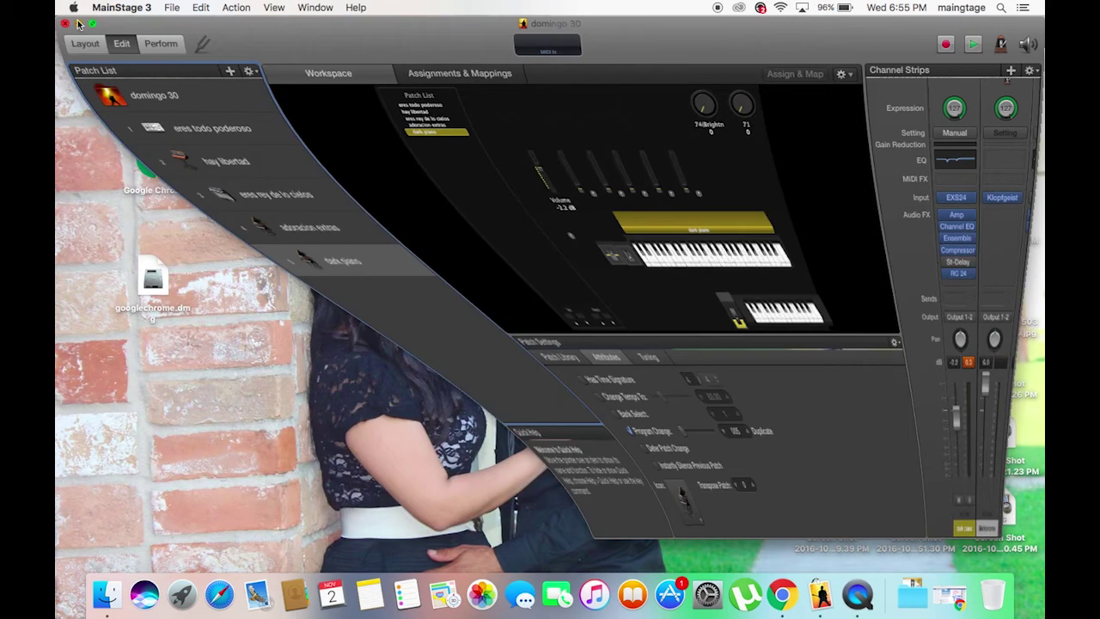
# View Macintosh HD's contents via Go > Computer, close that window, and launch System Preferences.
pyautogui.click(211, 43)
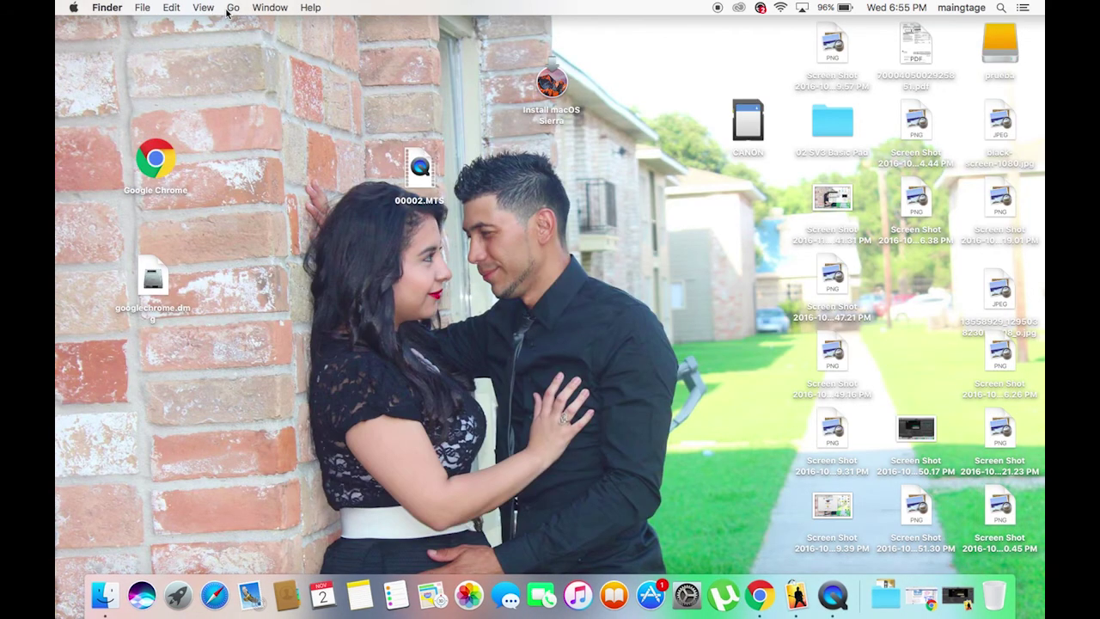
pyautogui.click(232, 7)
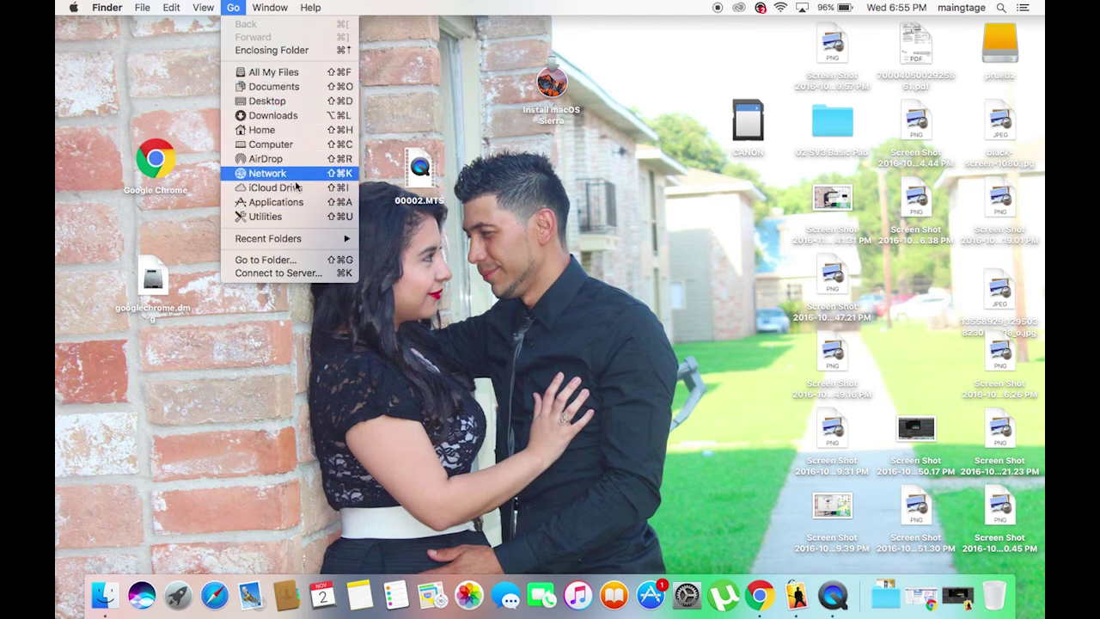
pyautogui.click(299, 153)
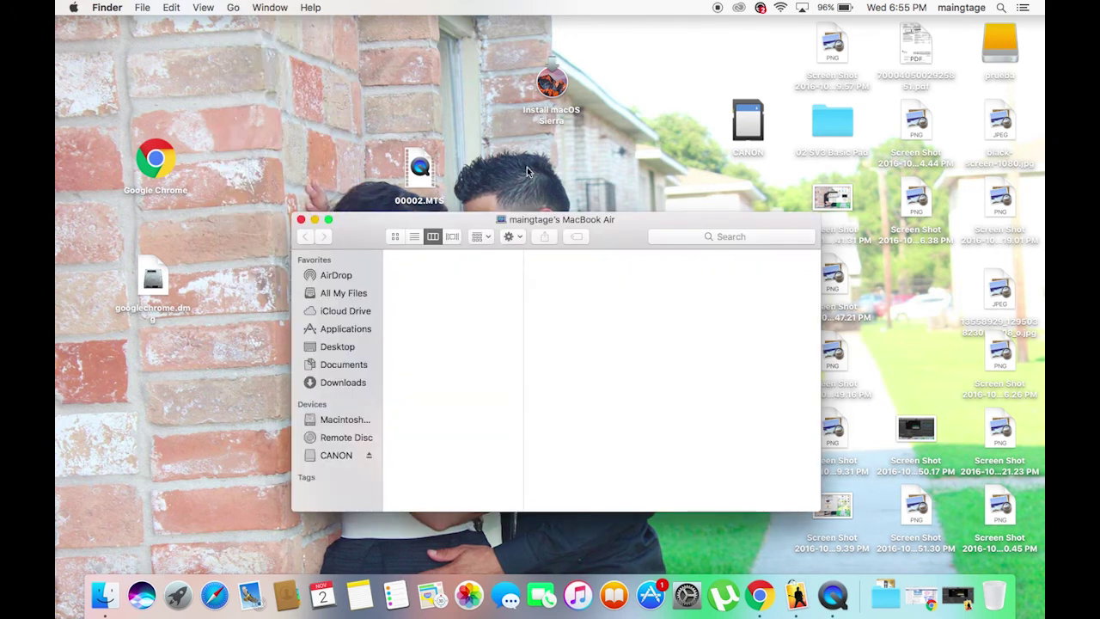
pyautogui.click(428, 270)
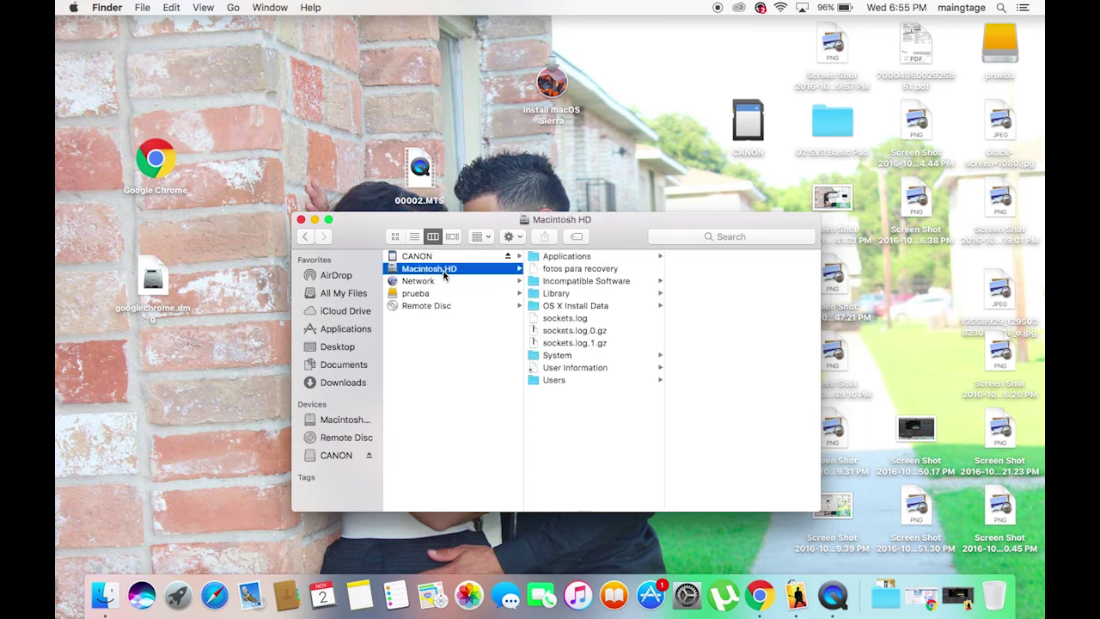
pyautogui.click(302, 220)
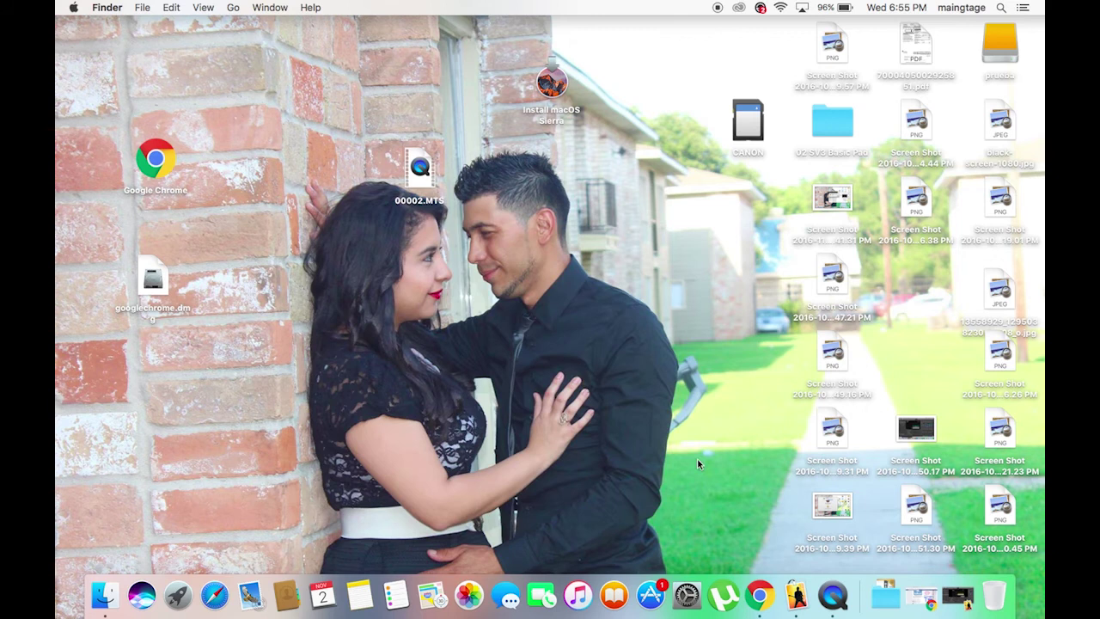
pyautogui.click(688, 595)
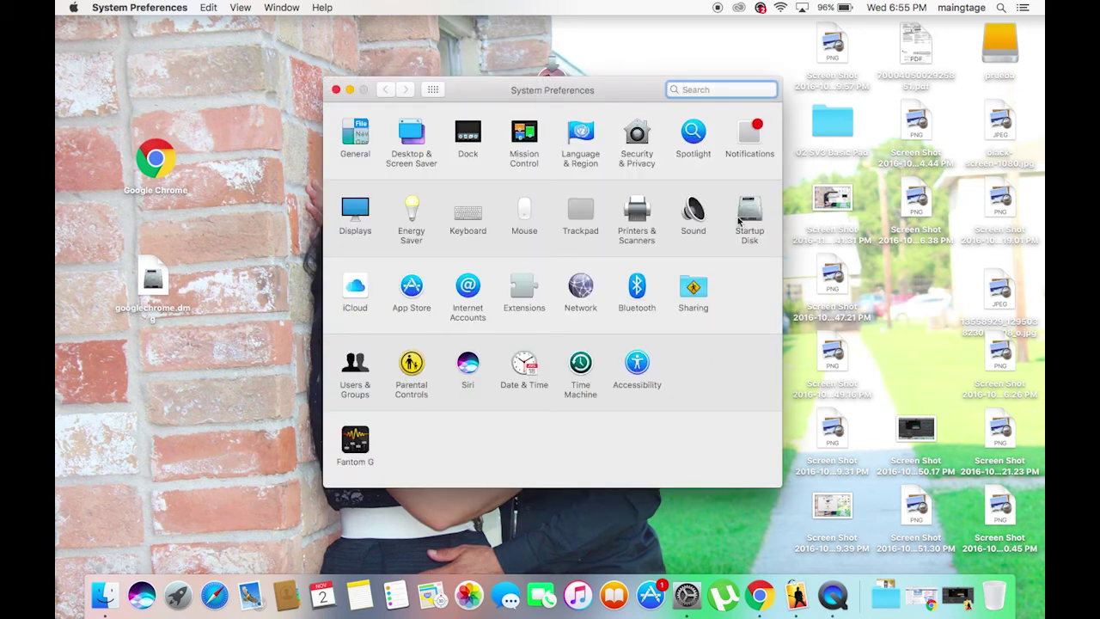
# Unlock Startup Disk with the administrator password, select Macintosh HD, and close the window.
pyautogui.click(752, 215)
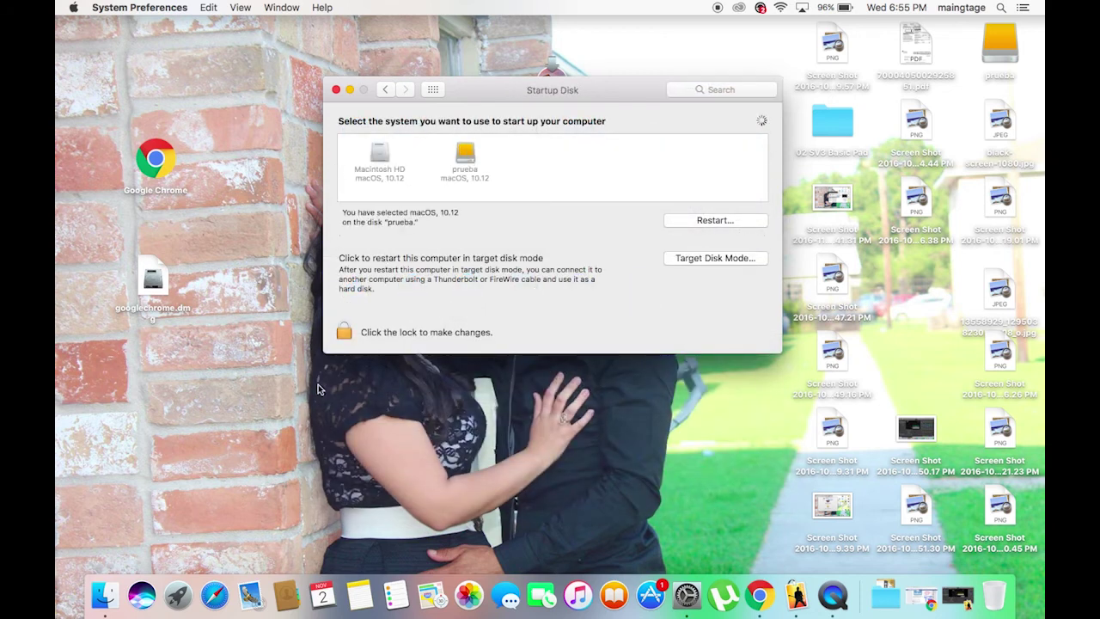
pyautogui.click(341, 332)
pyautogui.press('Return')
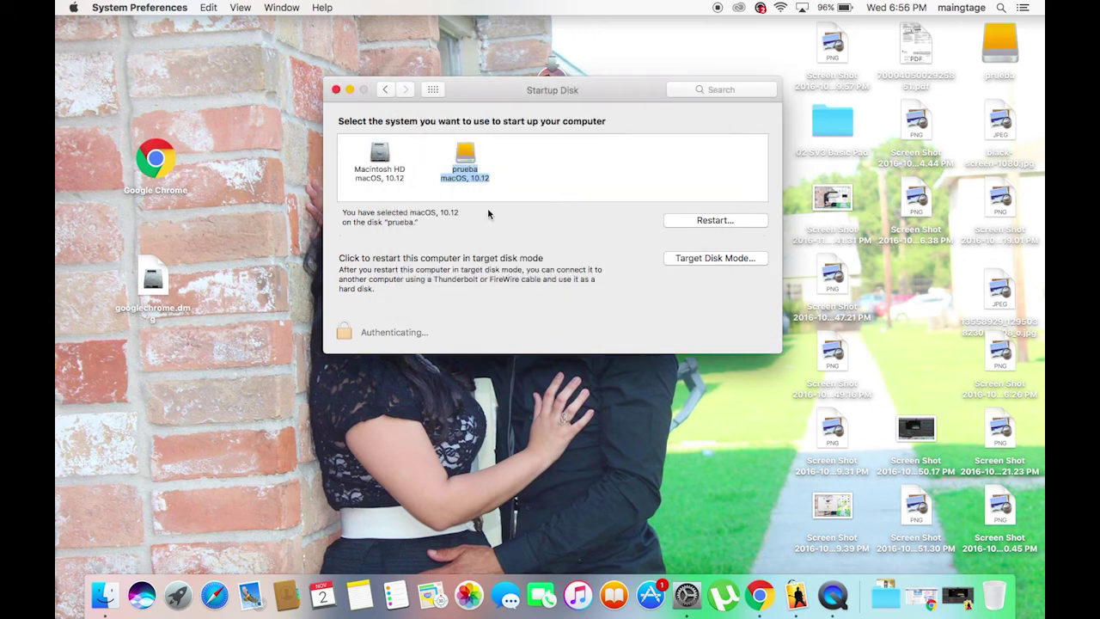
pyautogui.click(379, 161)
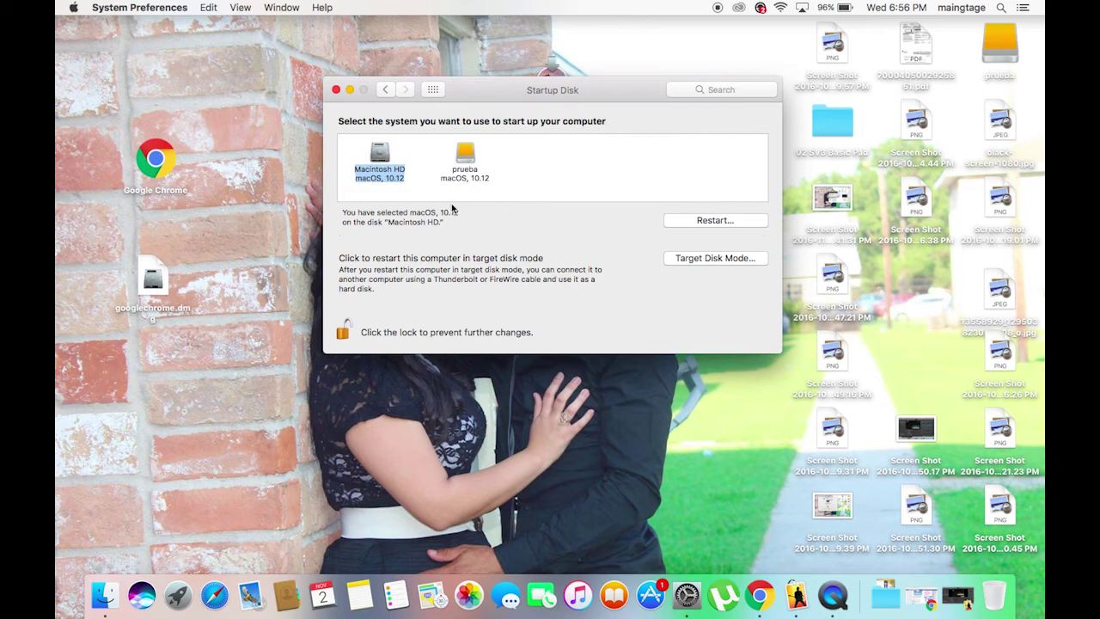
pyautogui.click(336, 89)
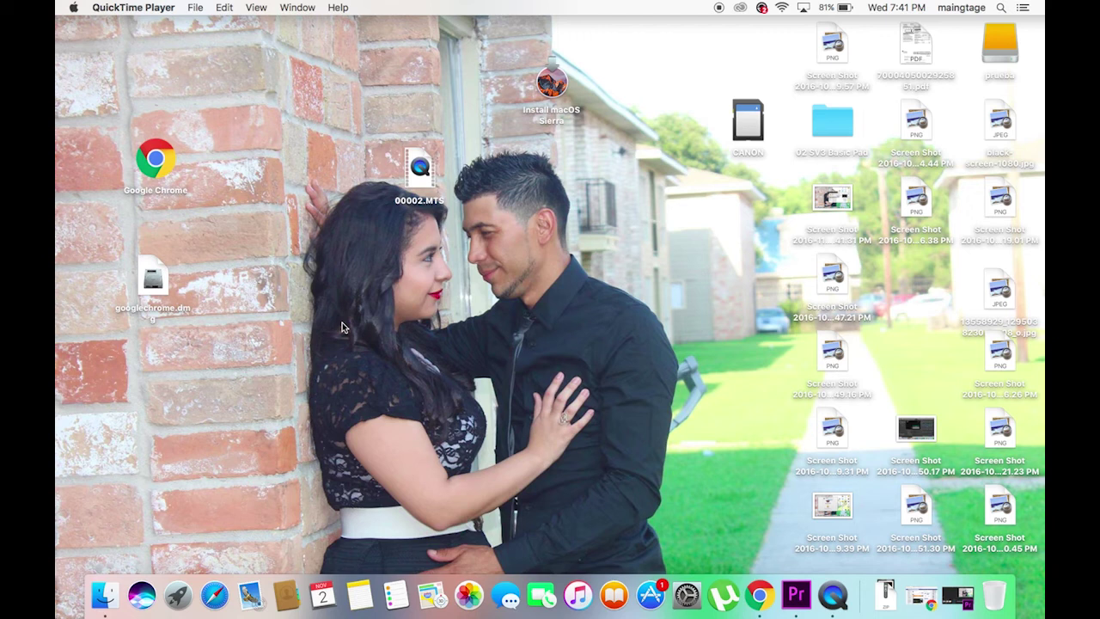
pyautogui.click(311, 148)
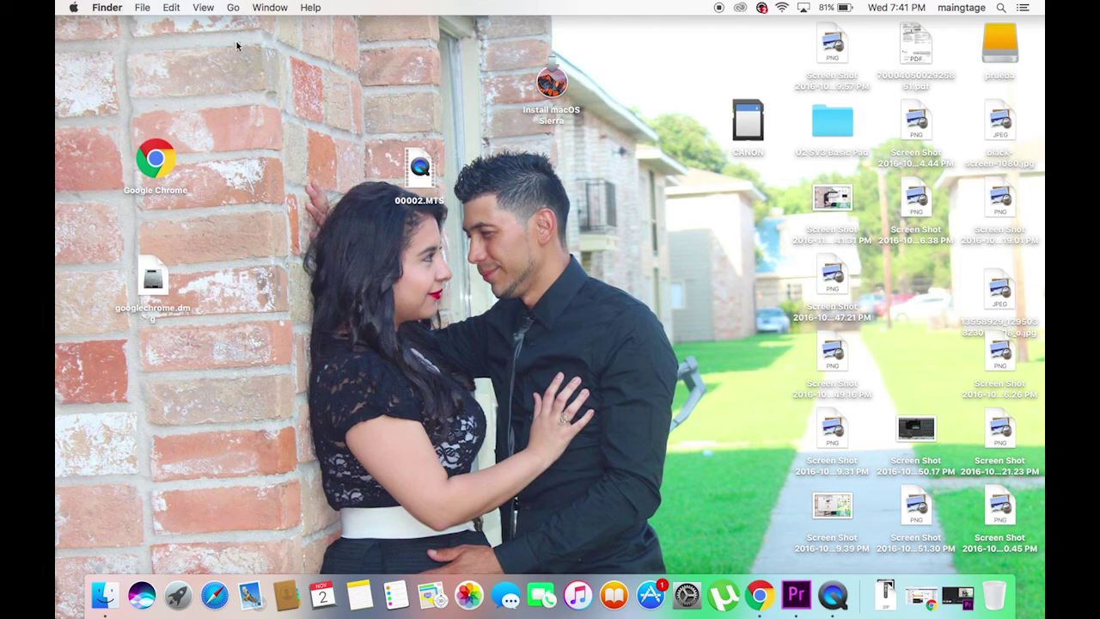
# Open the Get Info window for the prueba drive from the Computer view.
pyautogui.click(233, 7)
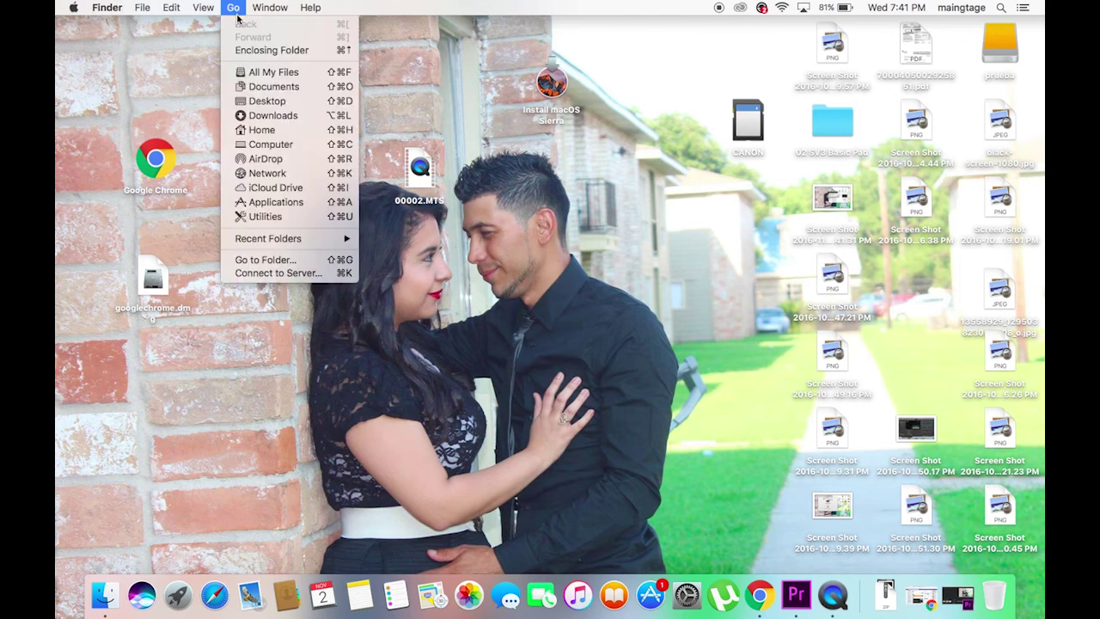
pyautogui.click(269, 144)
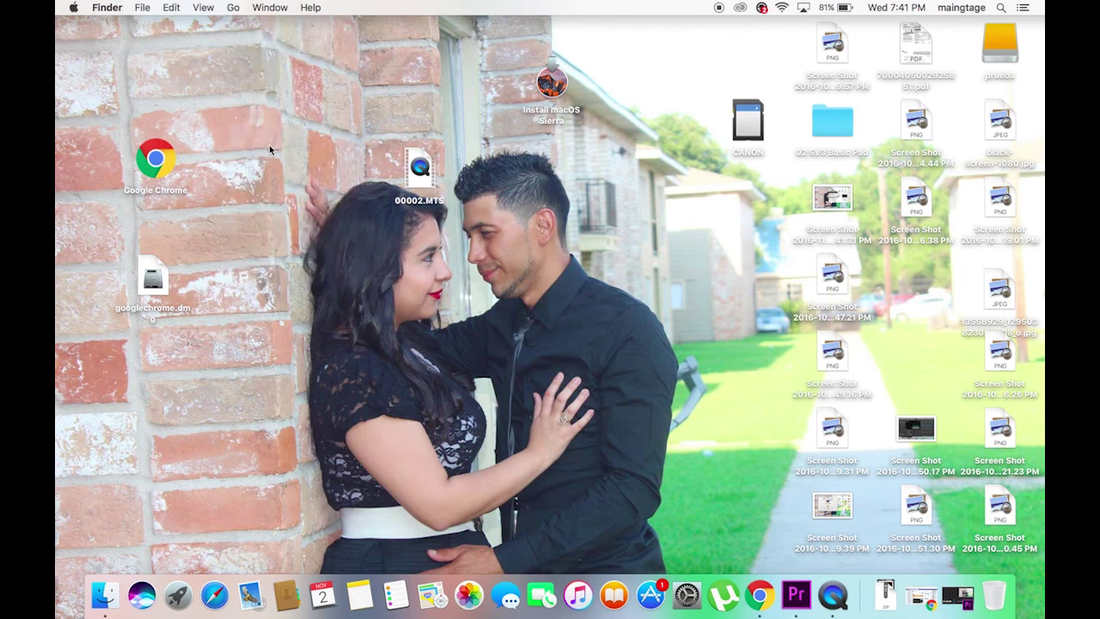
pyautogui.click(414, 294)
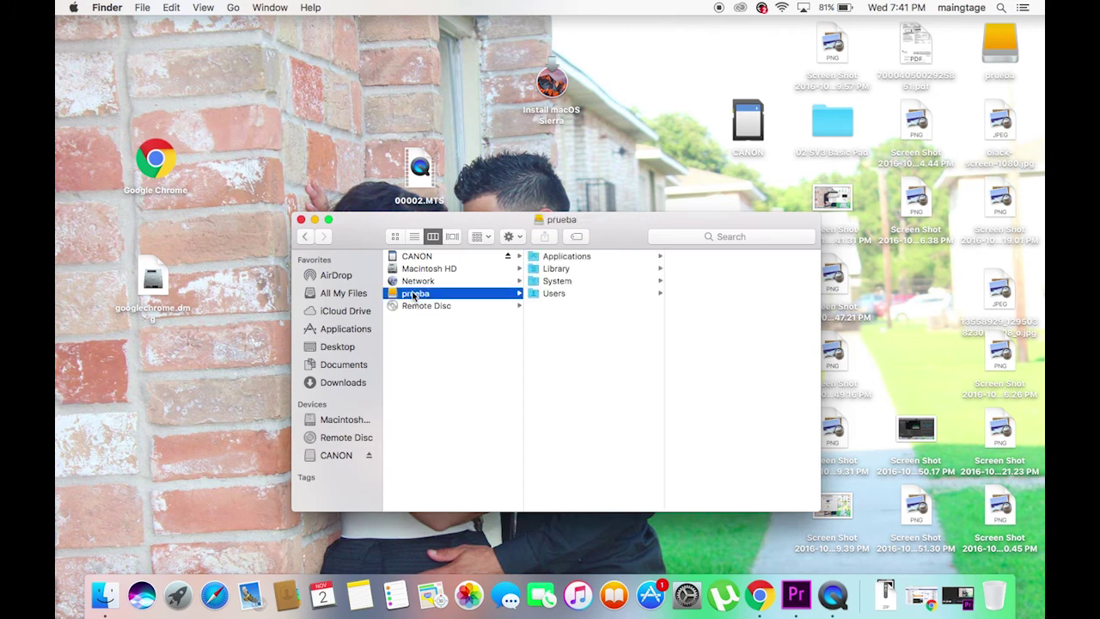
pyautogui.rightClick(413, 294)
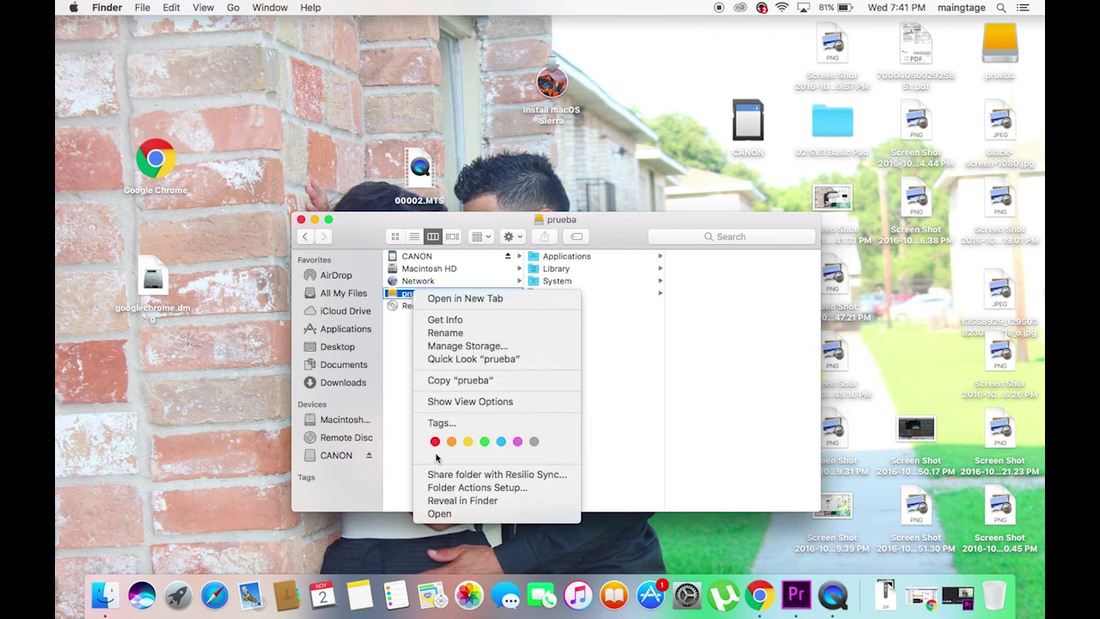
pyautogui.click(465, 323)
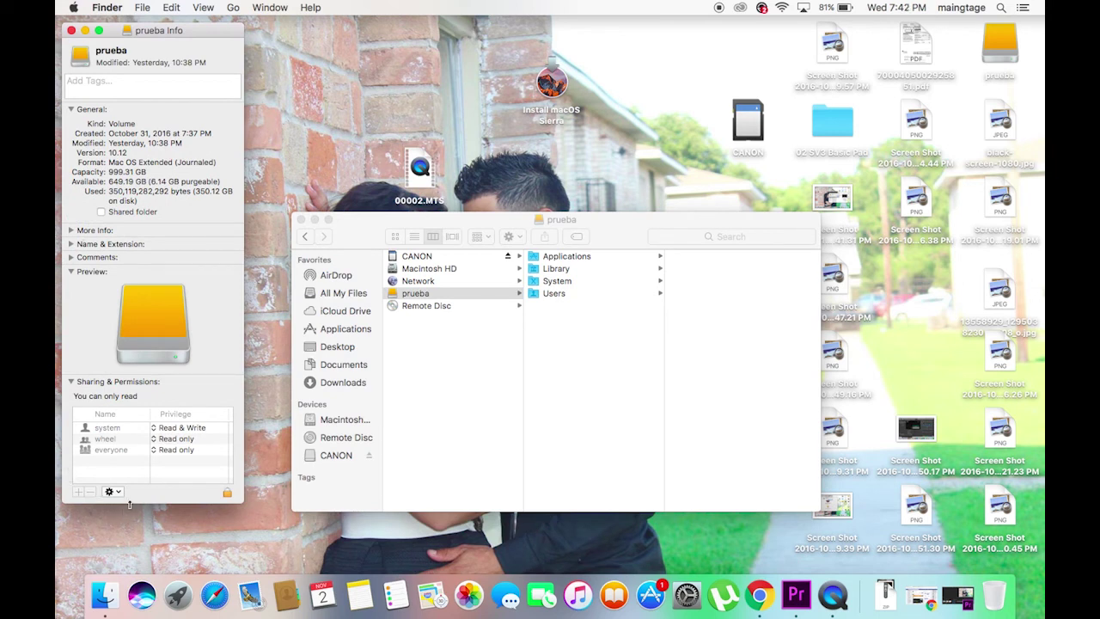
# Unlock permissions with the admin password and set wheel and everyone to Read & Write.
pyautogui.click(227, 492)
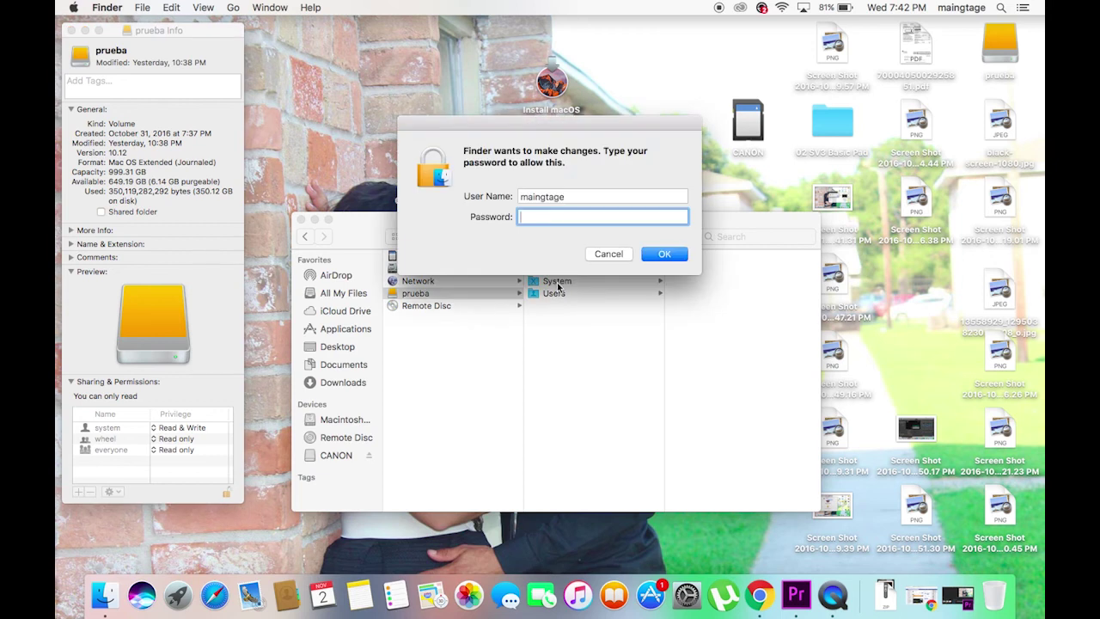
pyautogui.write('********')
pyautogui.press('Return')
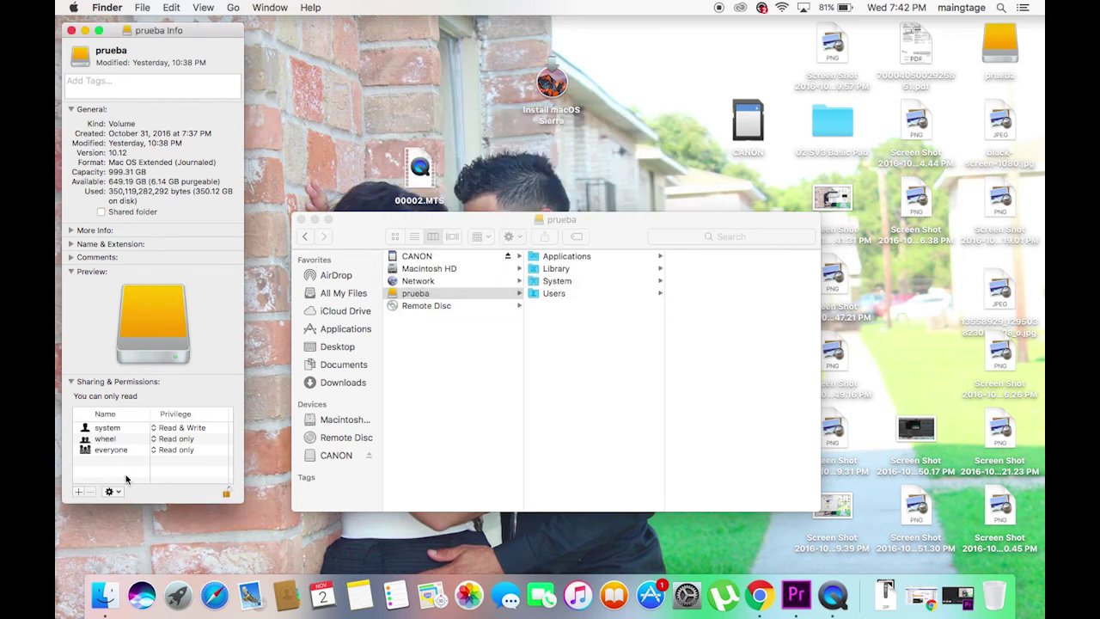
pyautogui.click(156, 441)
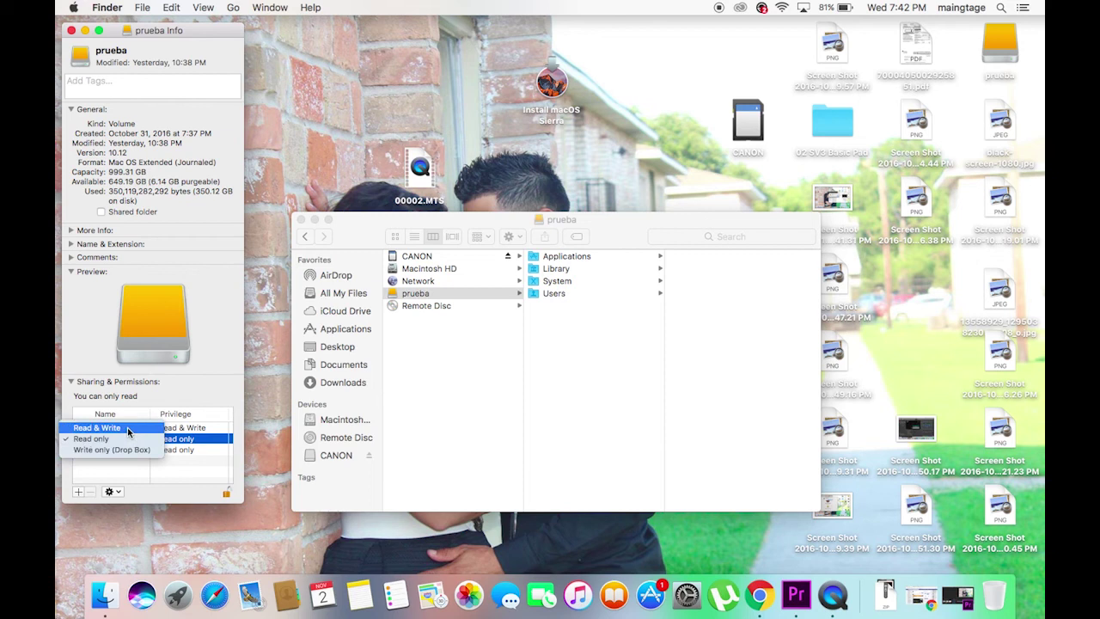
pyautogui.click(128, 428)
pyautogui.click(155, 450)
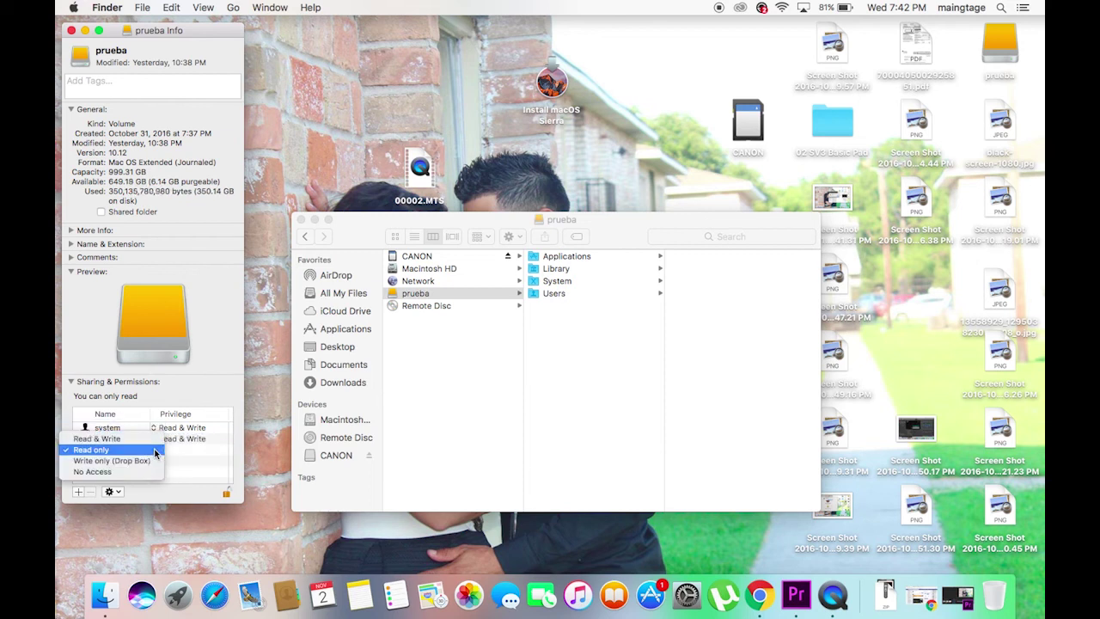
pyautogui.click(147, 439)
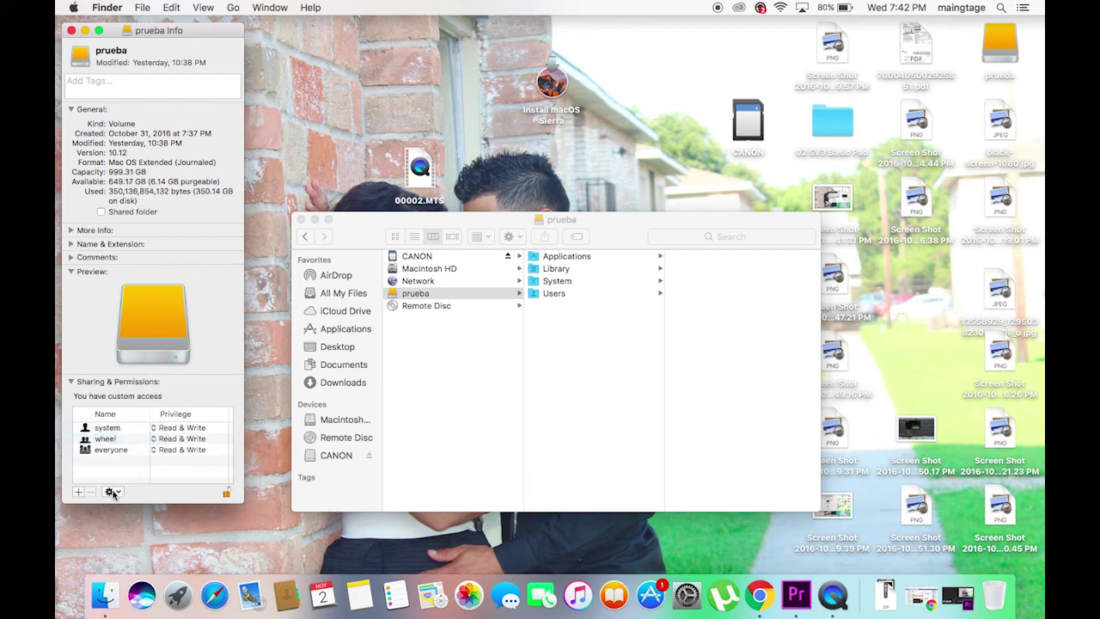
pyautogui.click(135, 469)
pyautogui.click(307, 159)
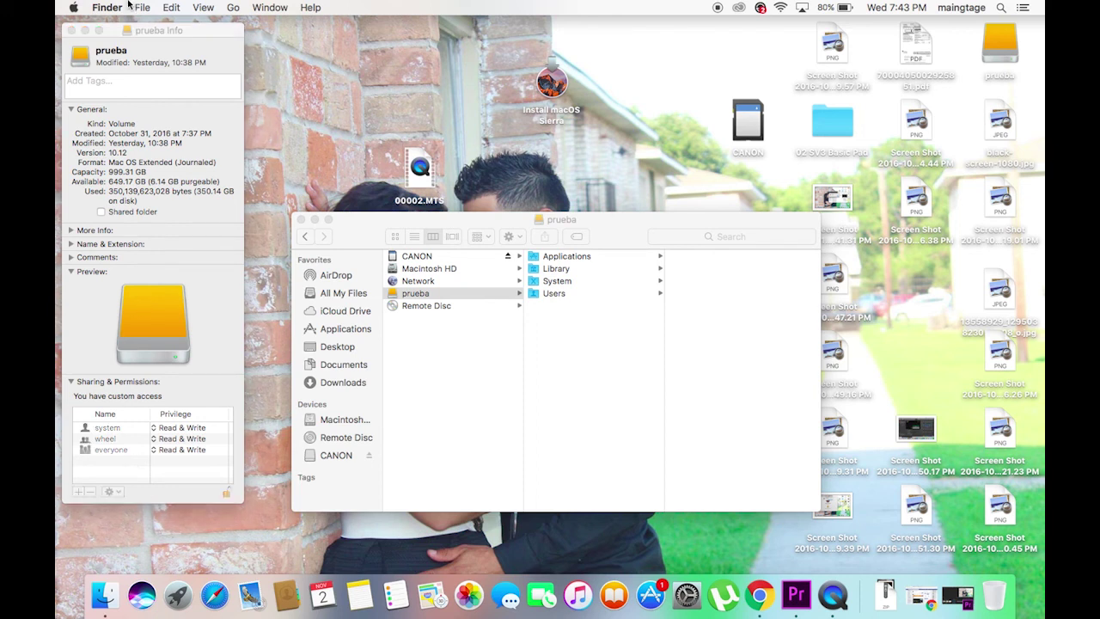
pyautogui.click(74, 8)
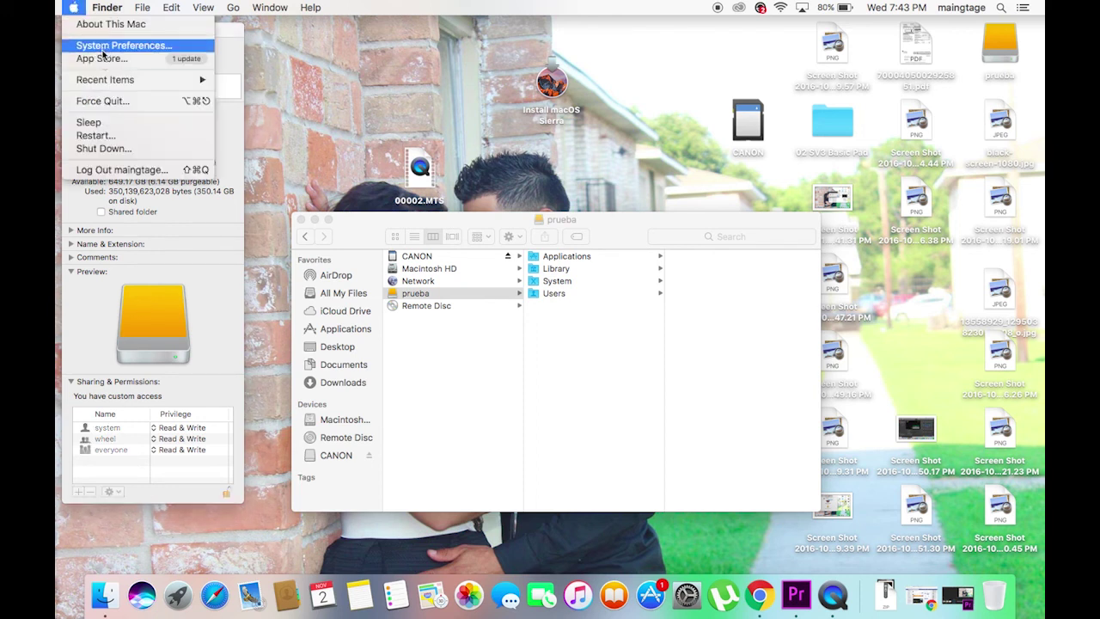
pyautogui.click(121, 26)
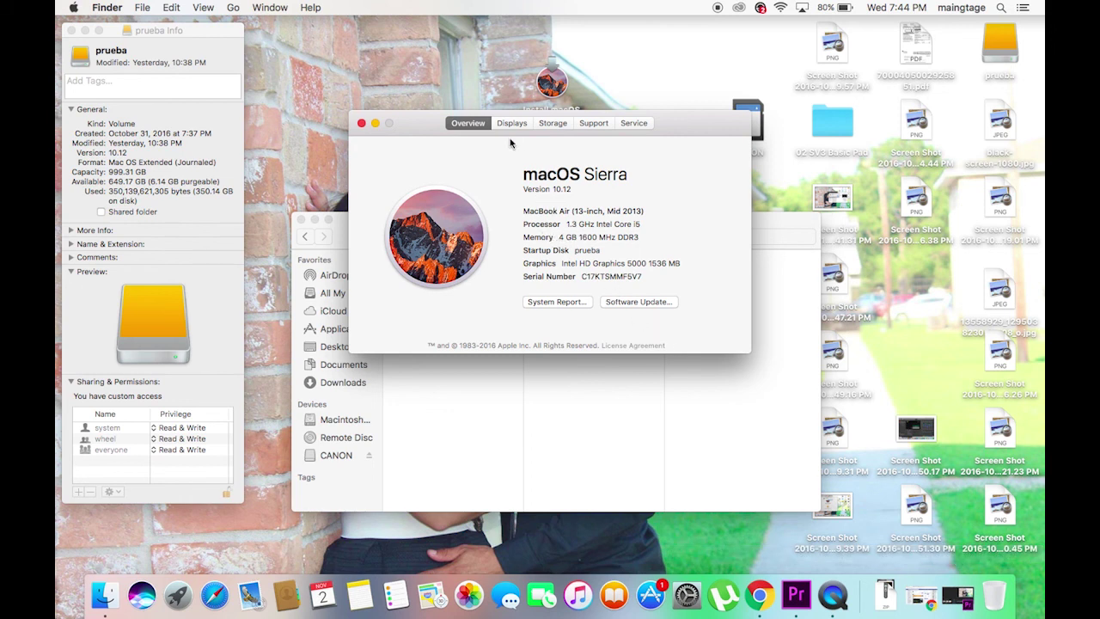
pyautogui.click(554, 123)
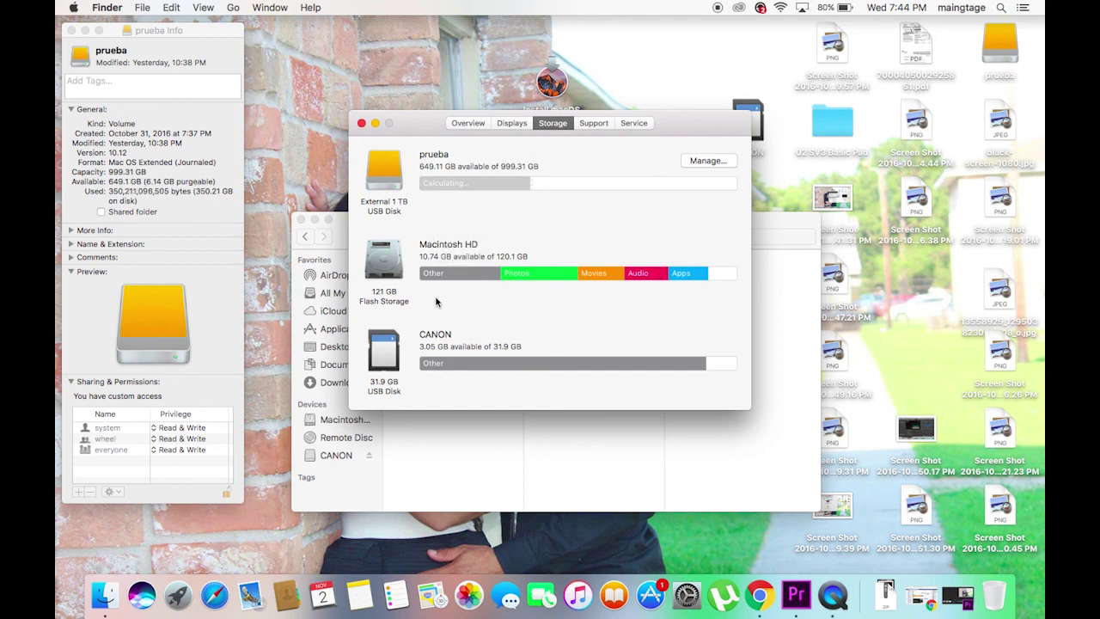
pyautogui.click(361, 123)
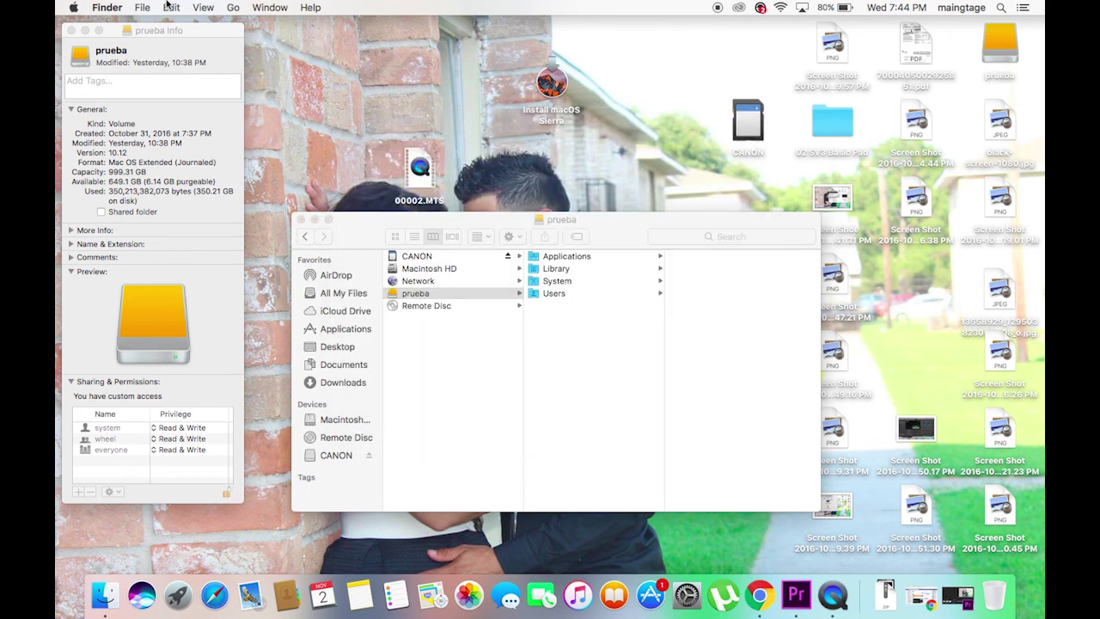